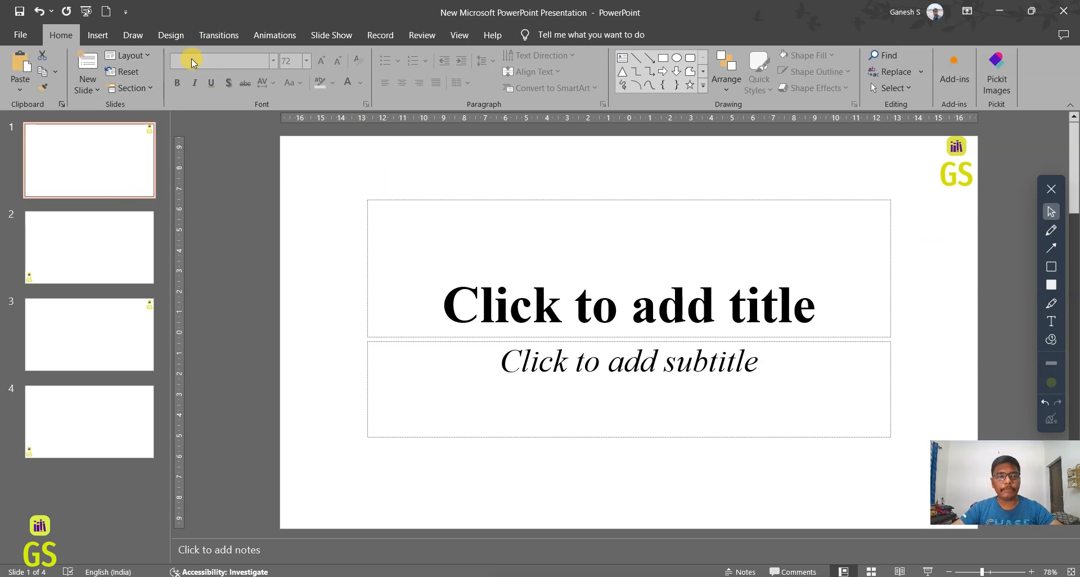
Try gradient, texture and pattern fills on the title slide's background, and reset the background
left_click(177, 37)
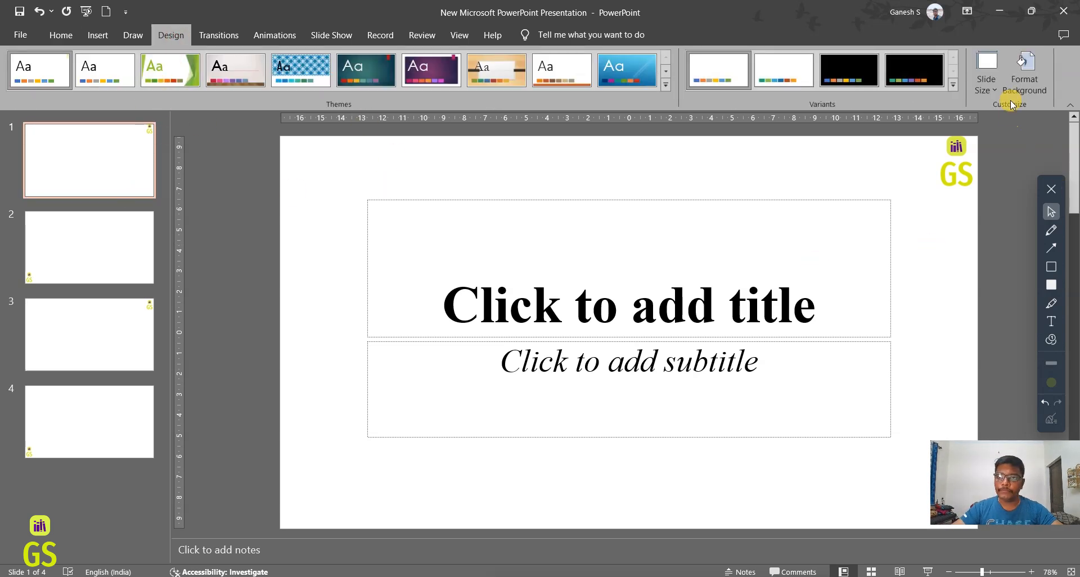
left_click(1026, 84)
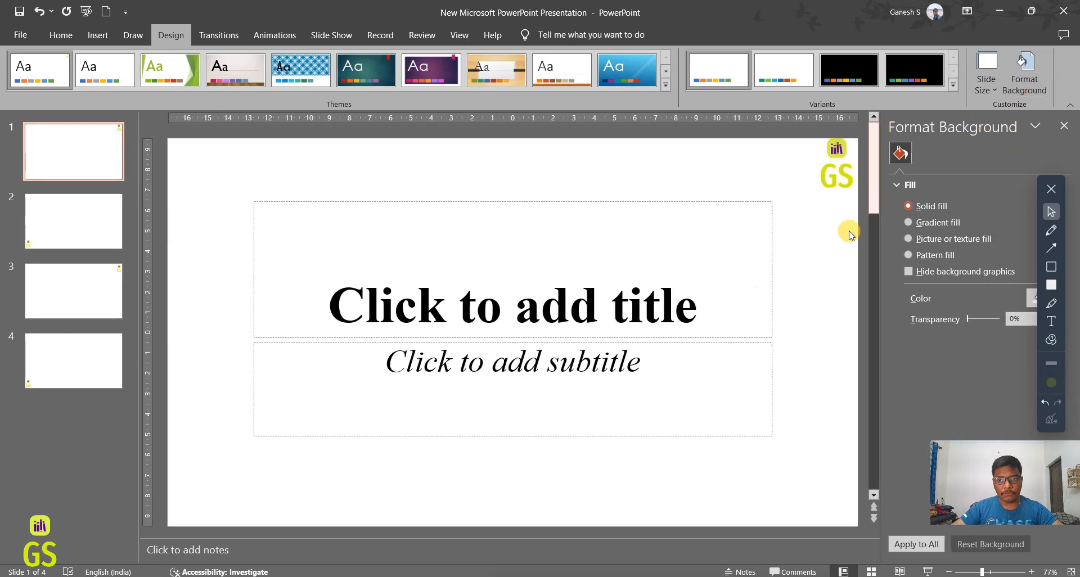
left_click(936, 222)
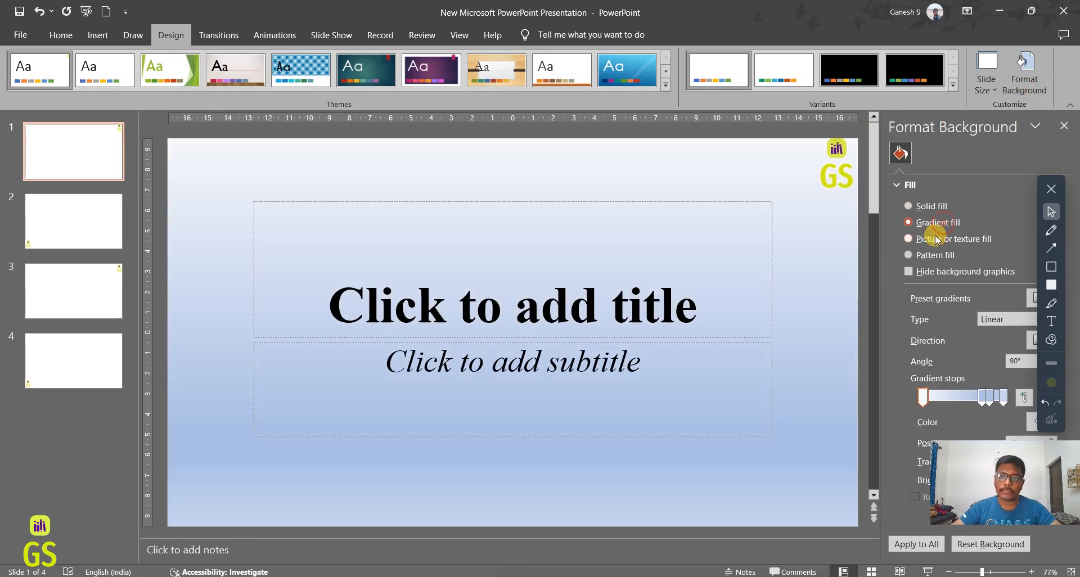
left_click(931, 242)
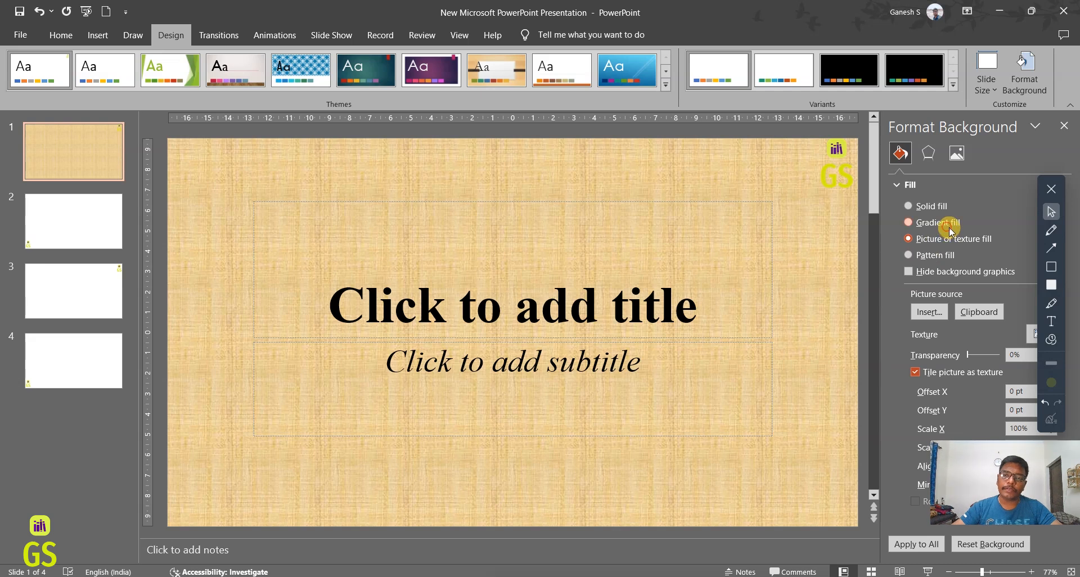
left_click(948, 225)
left_click(946, 239)
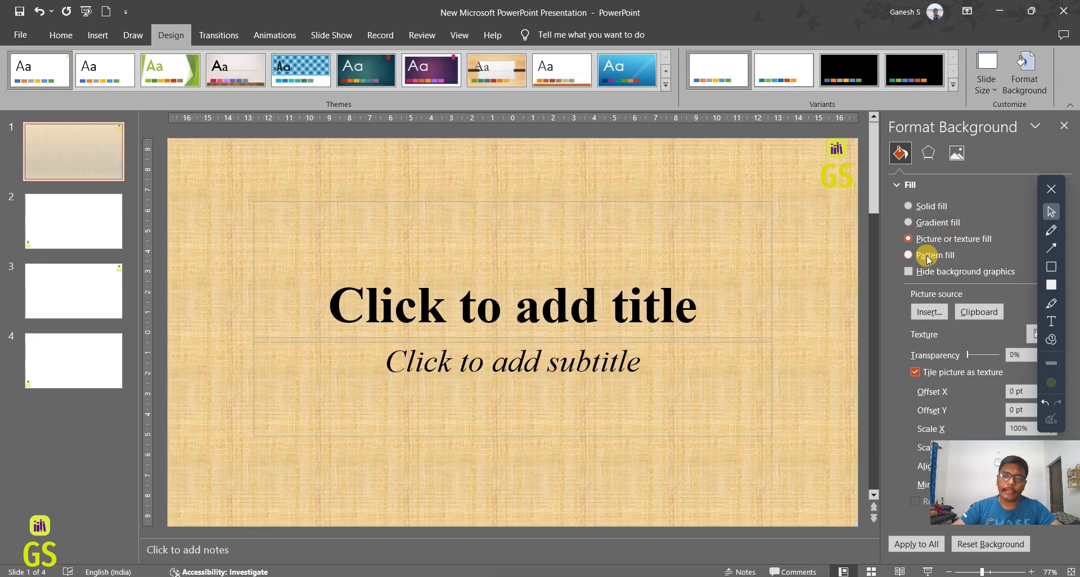
left_click(928, 256)
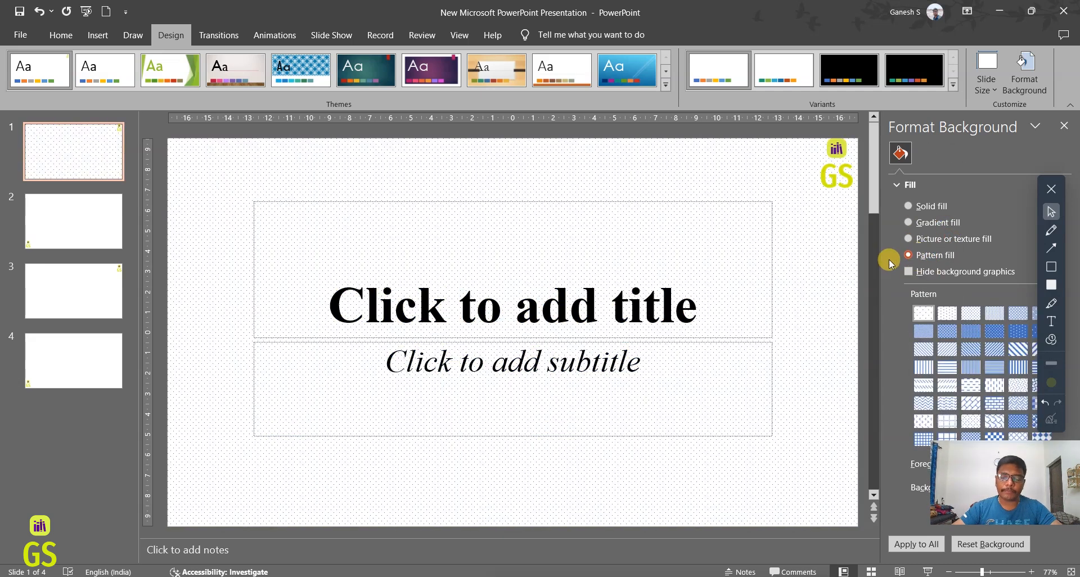
left_click(918, 239)
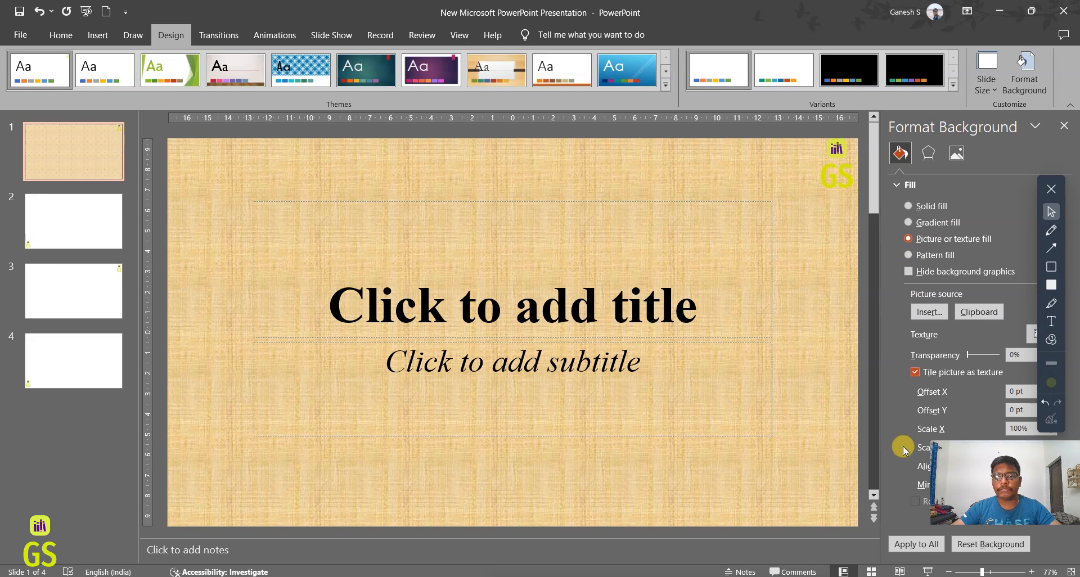
left_click(975, 546)
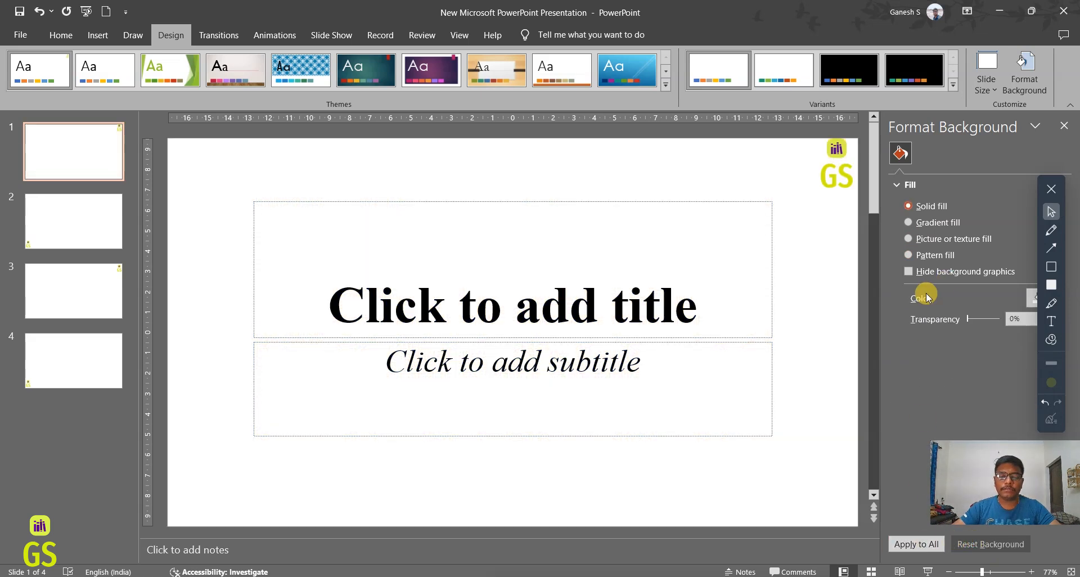
Open the slide master view and select the blank layout with the logo in its upper-right corner
left_click(57, 223)
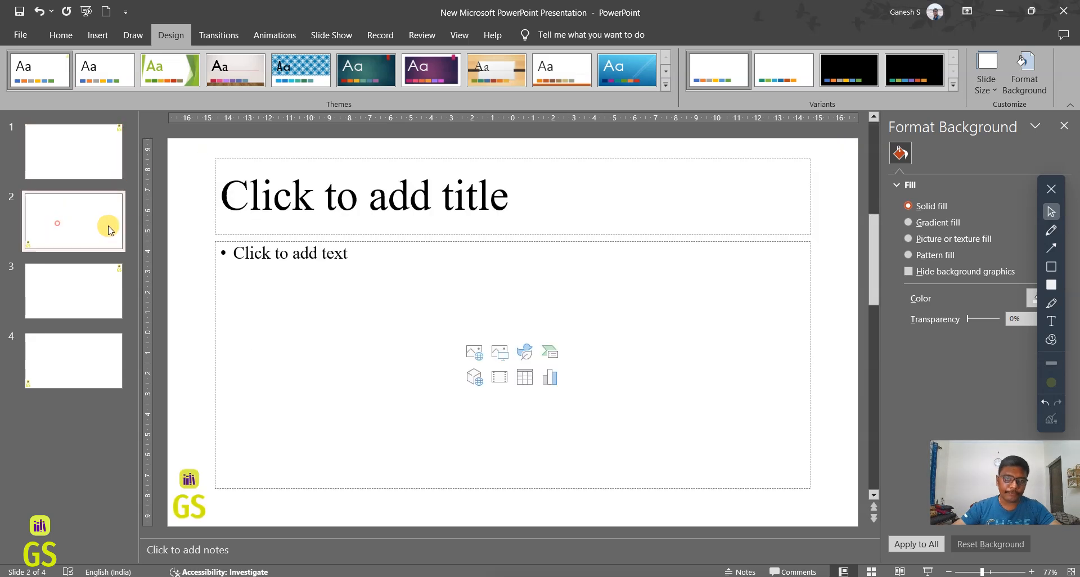
left_click(443, 37)
left_click(459, 35)
left_click(186, 82)
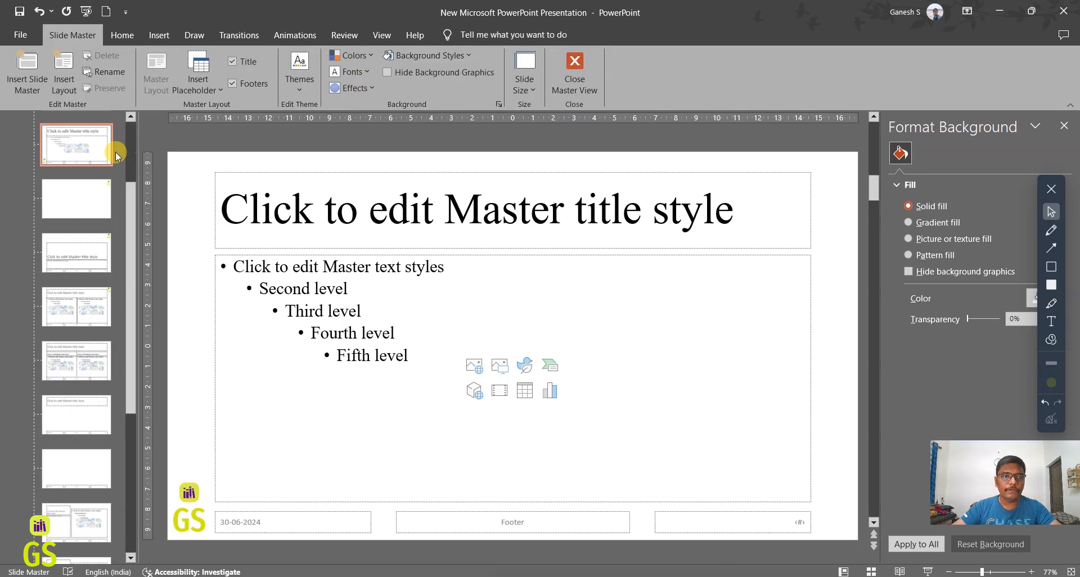
left_click(88, 190)
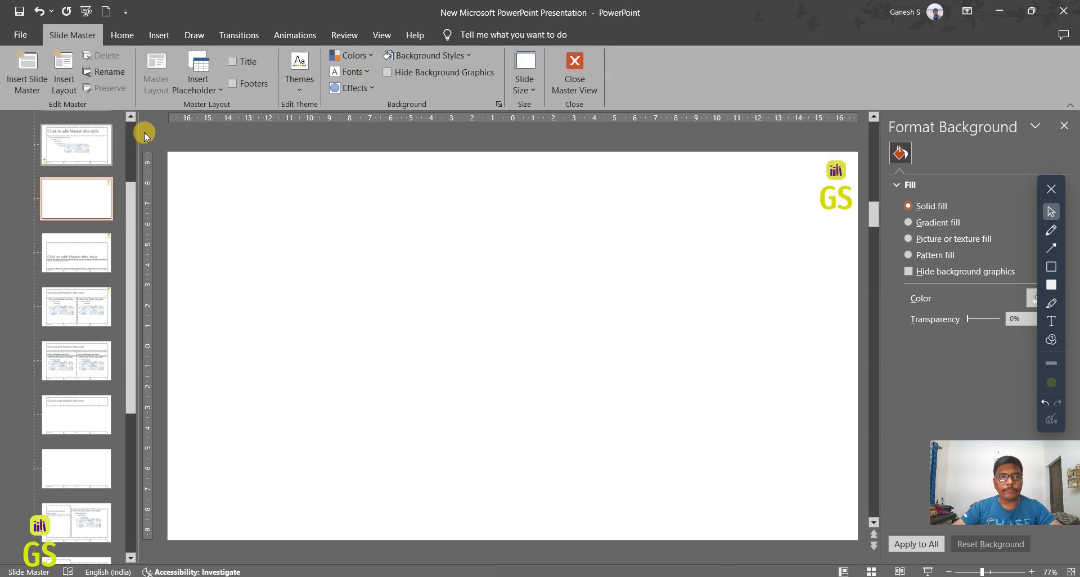
Apply the light grey background style and the Marquee theme colors to the blank layout
left_click(296, 88)
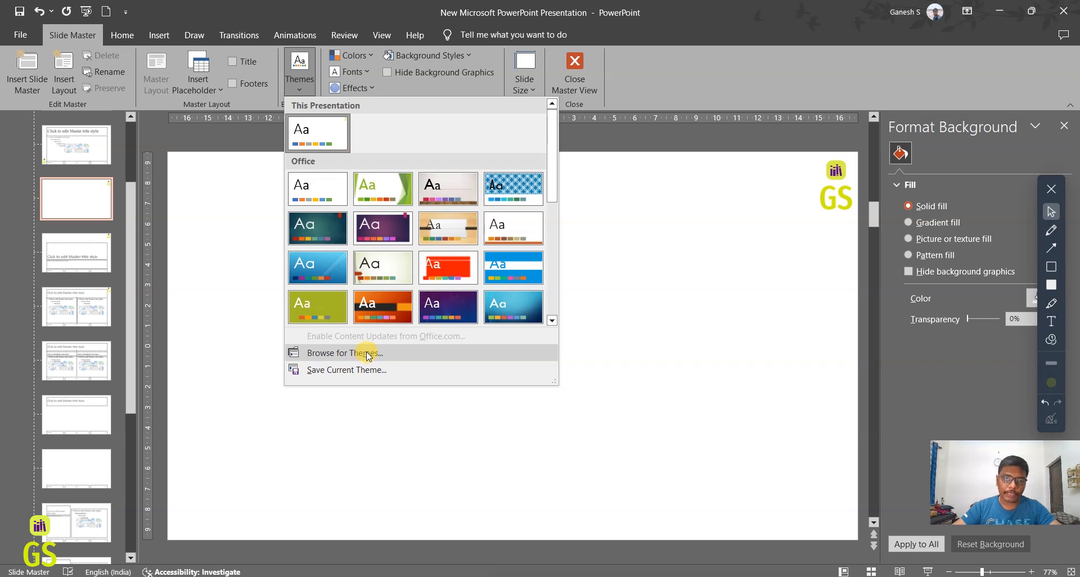
left_click(464, 52)
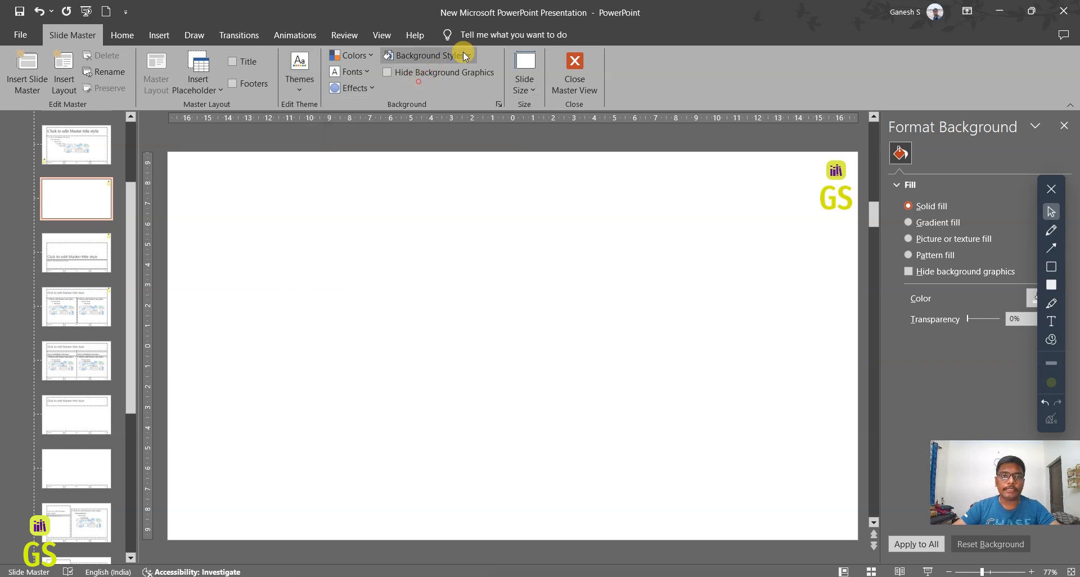
left_click(463, 52)
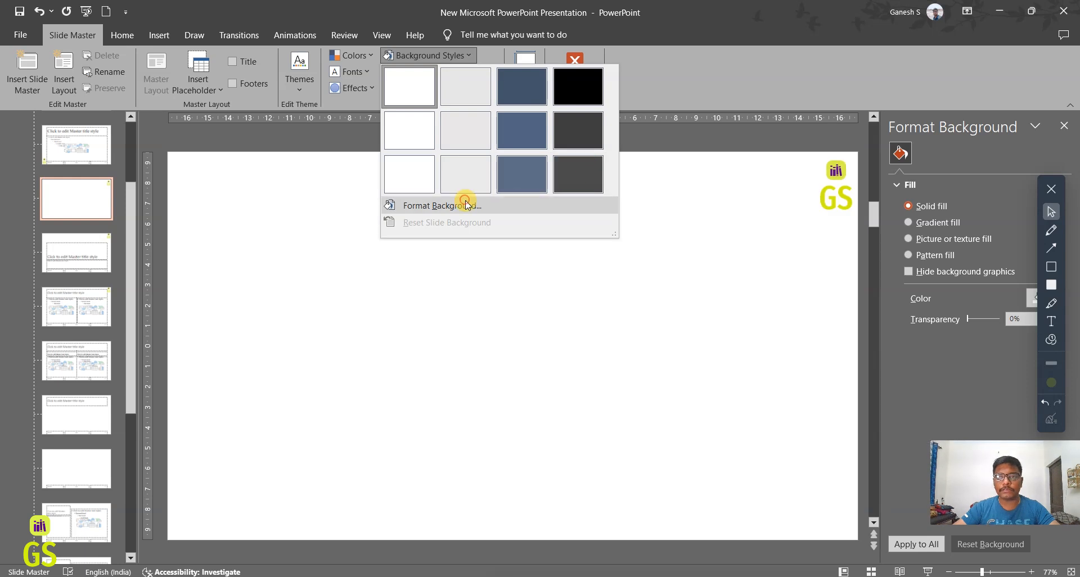
left_click(465, 204)
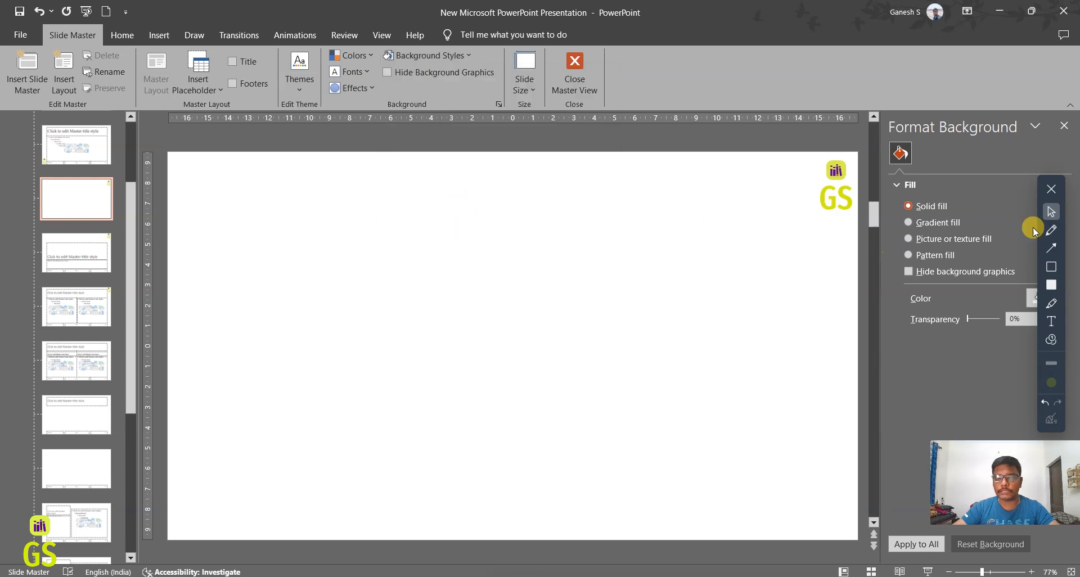
left_click(427, 56)
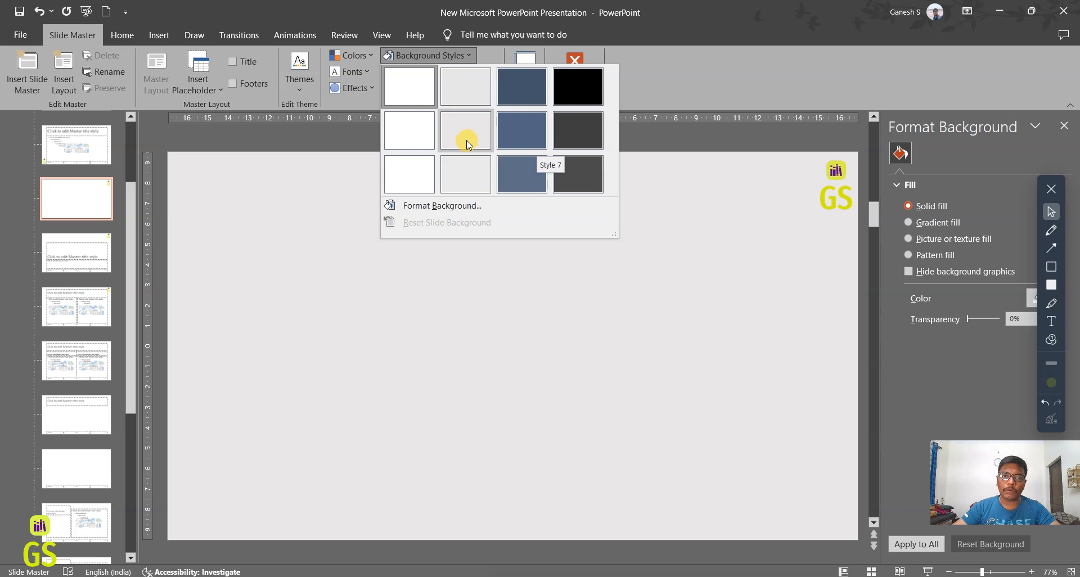
left_click(466, 140)
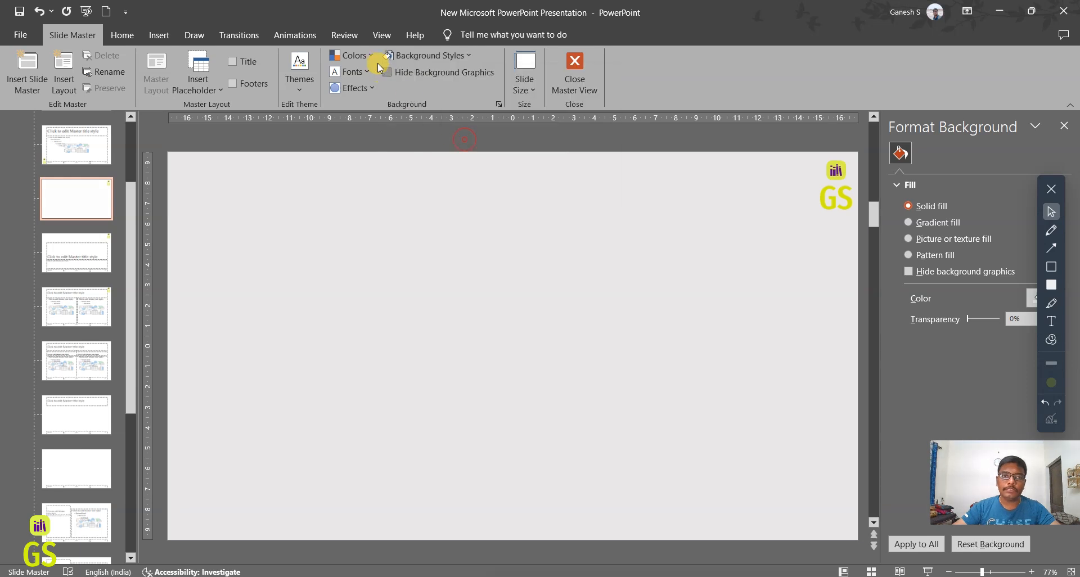
left_click(350, 55)
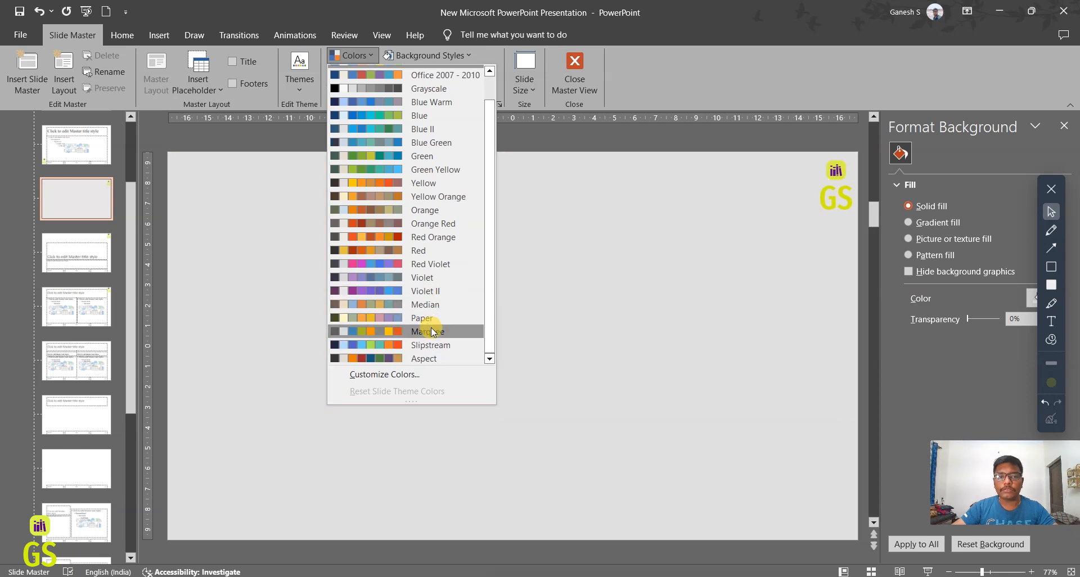
left_click(429, 321)
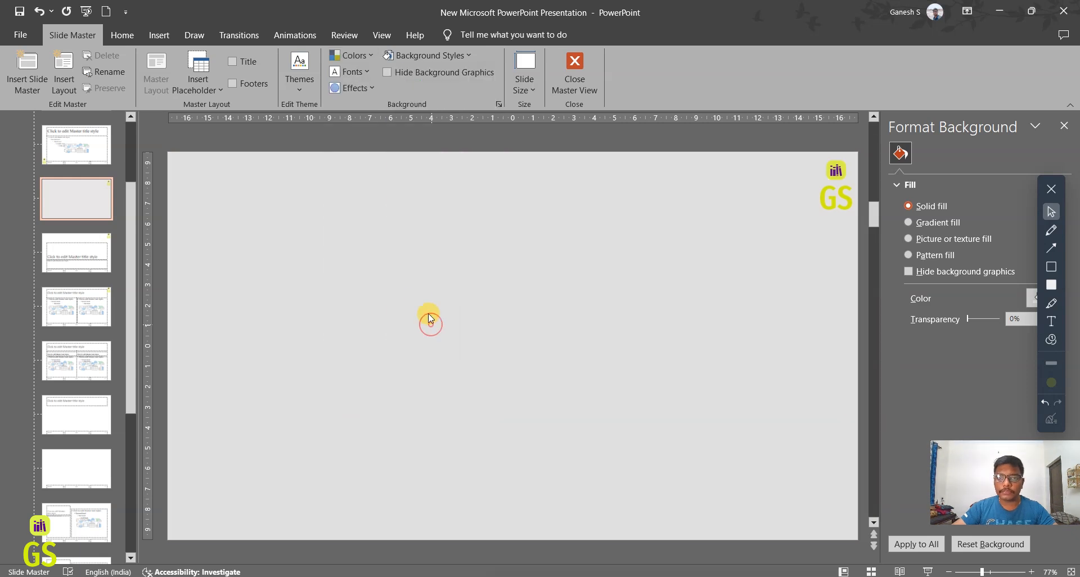
left_click(360, 72)
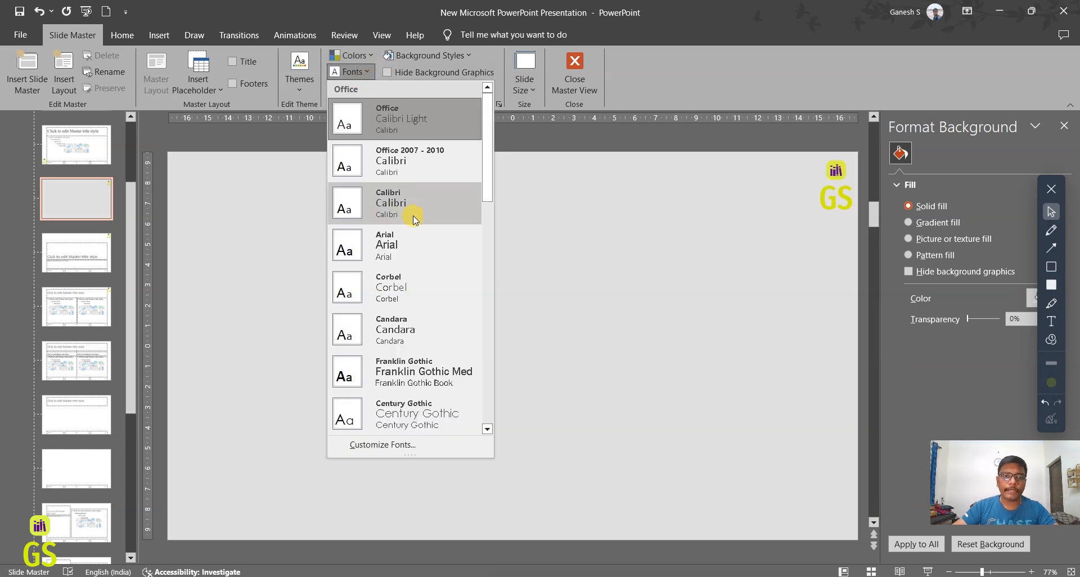
left_click_drag(490, 191, 483, 296)
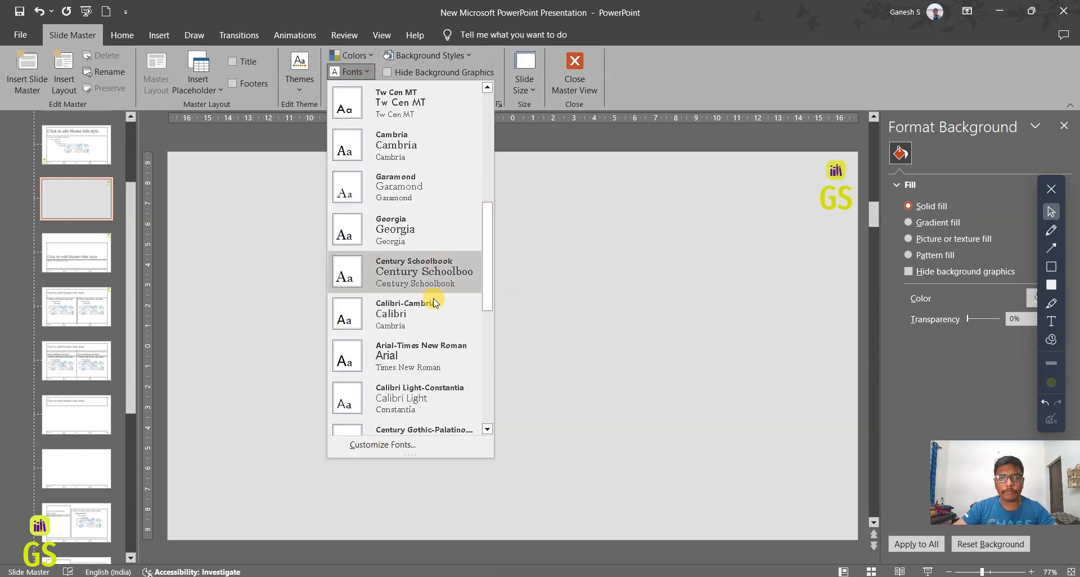
left_click(572, 137)
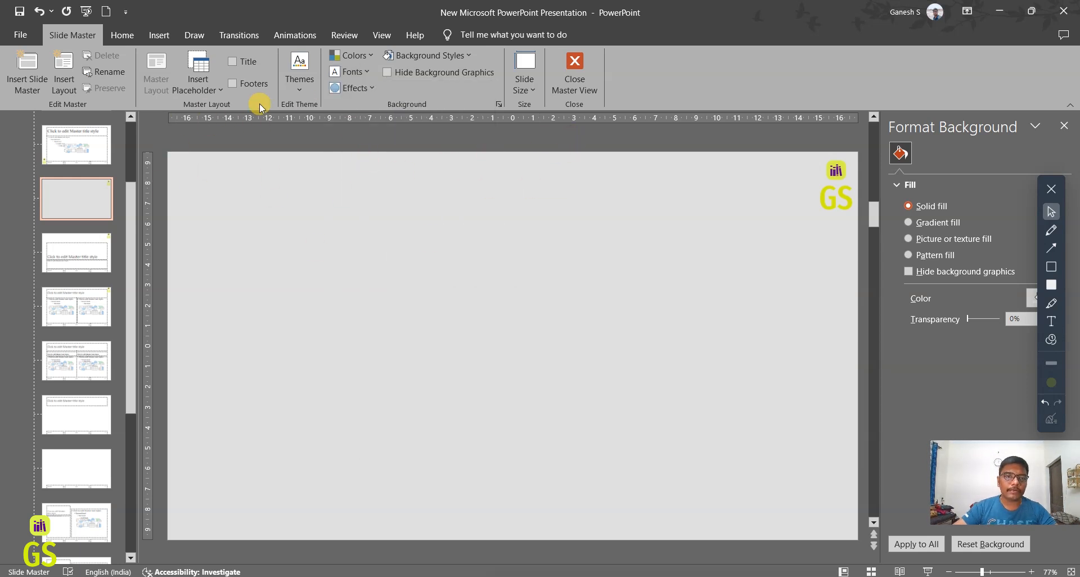
Show the footers on the blank layout and enter the presenter's name in the centre footer
left_click(256, 84)
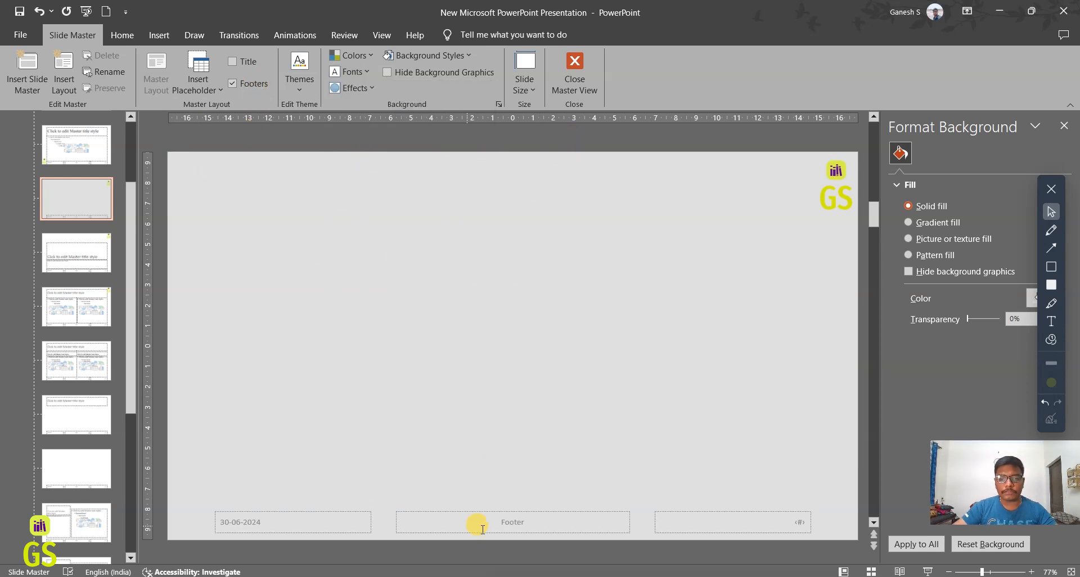
left_click(520, 524)
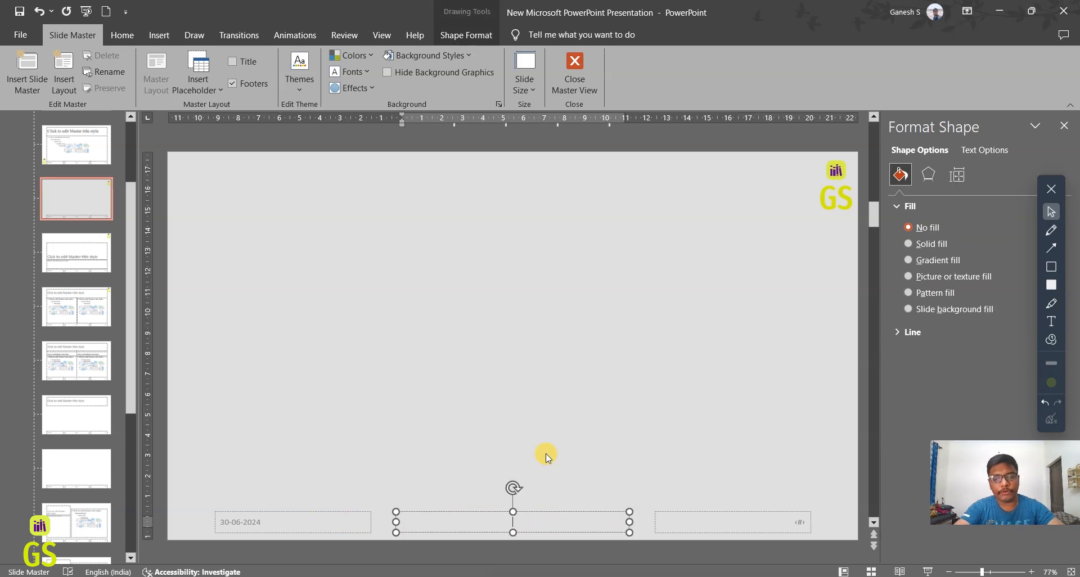
type("GANESH S")
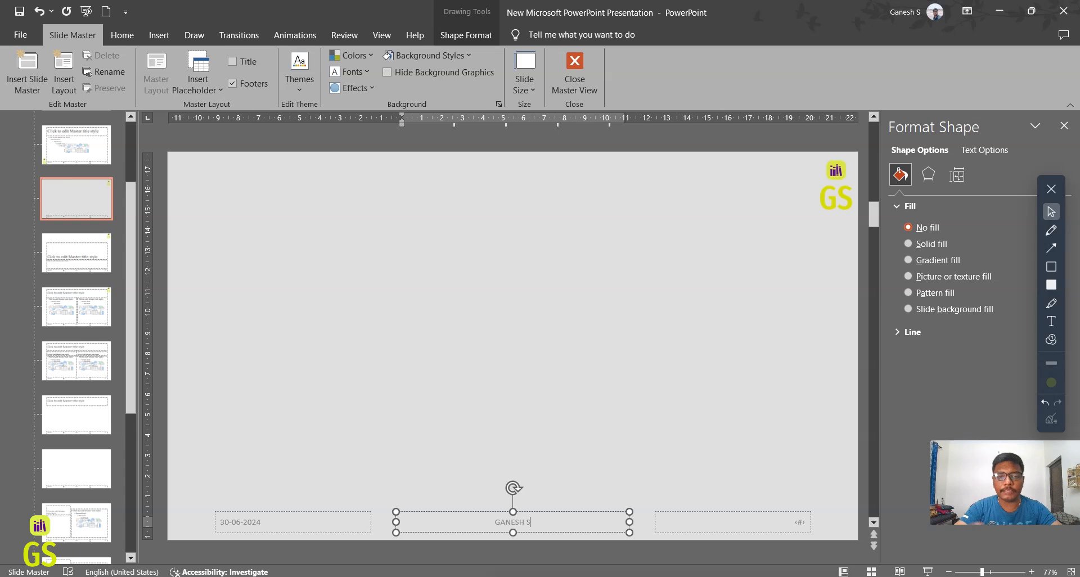
left_click(536, 417)
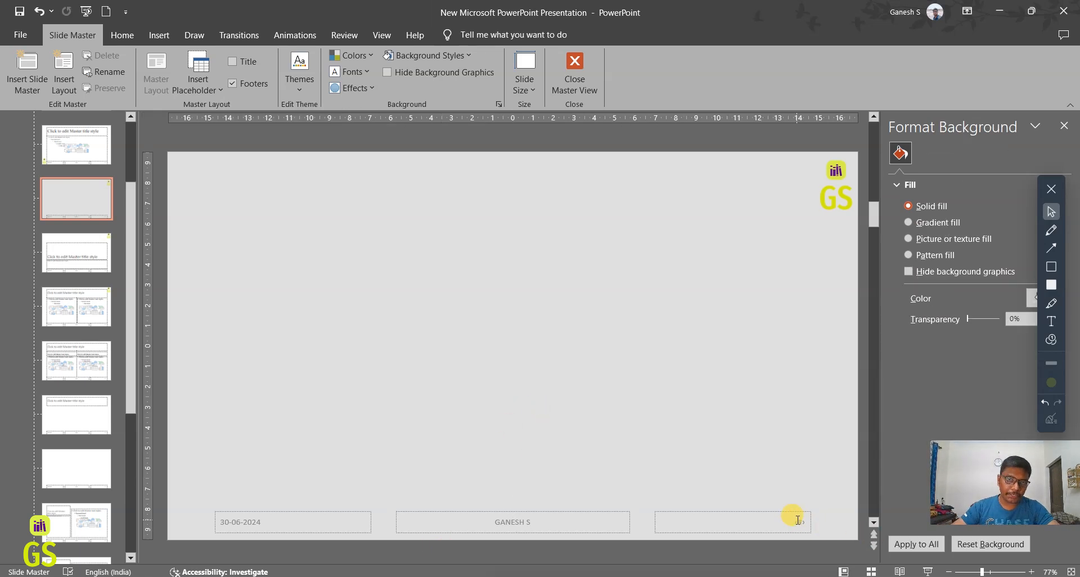
Try showing the title placeholder on the blank layout, and hide it again
left_click(232, 62)
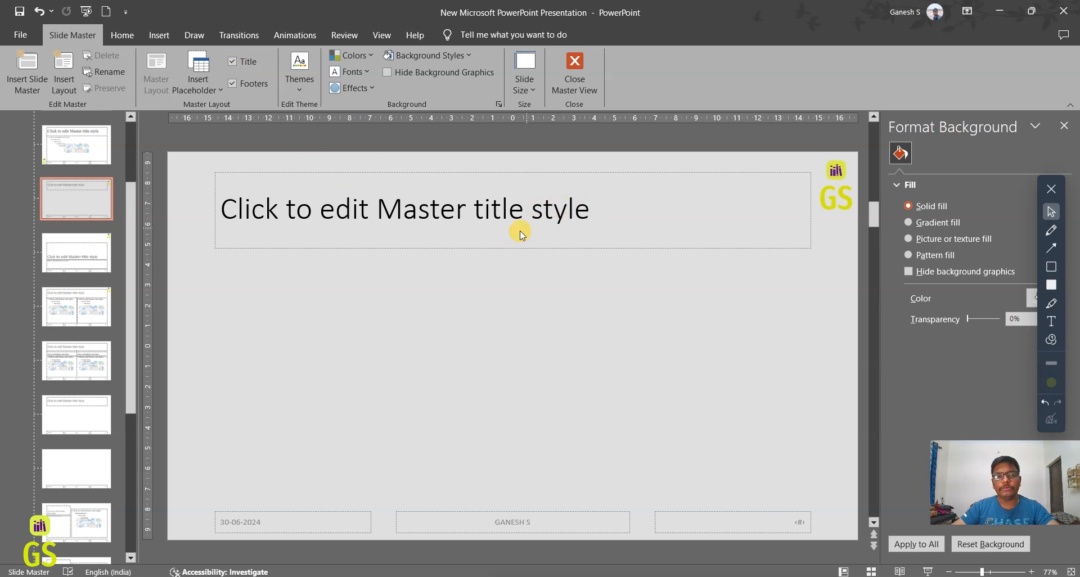
left_click(235, 65)
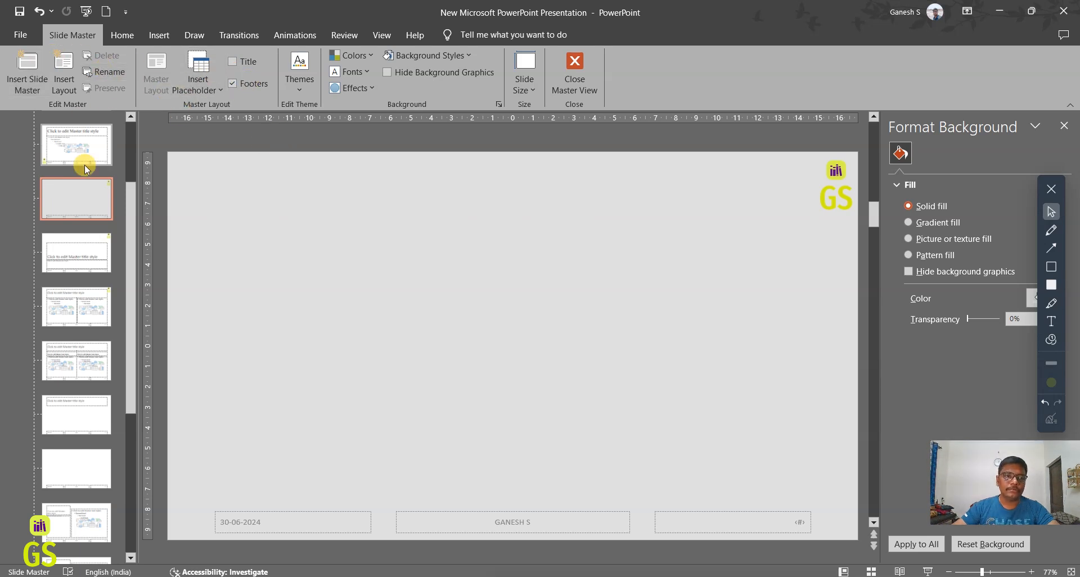
Rename the blank layout as "Blank -02" and close the slide master view
left_click(71, 194)
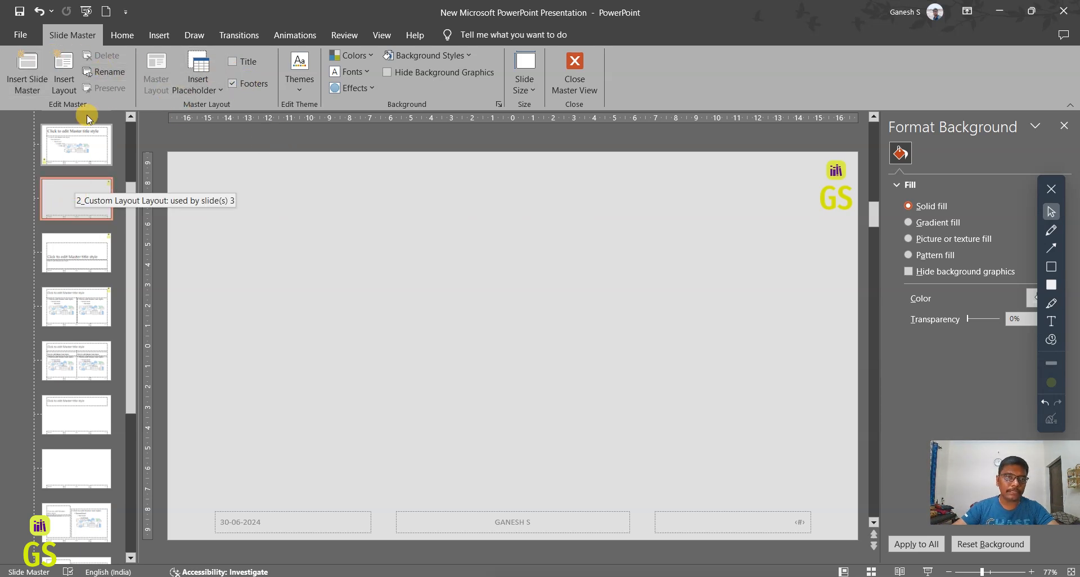
left_click(104, 73)
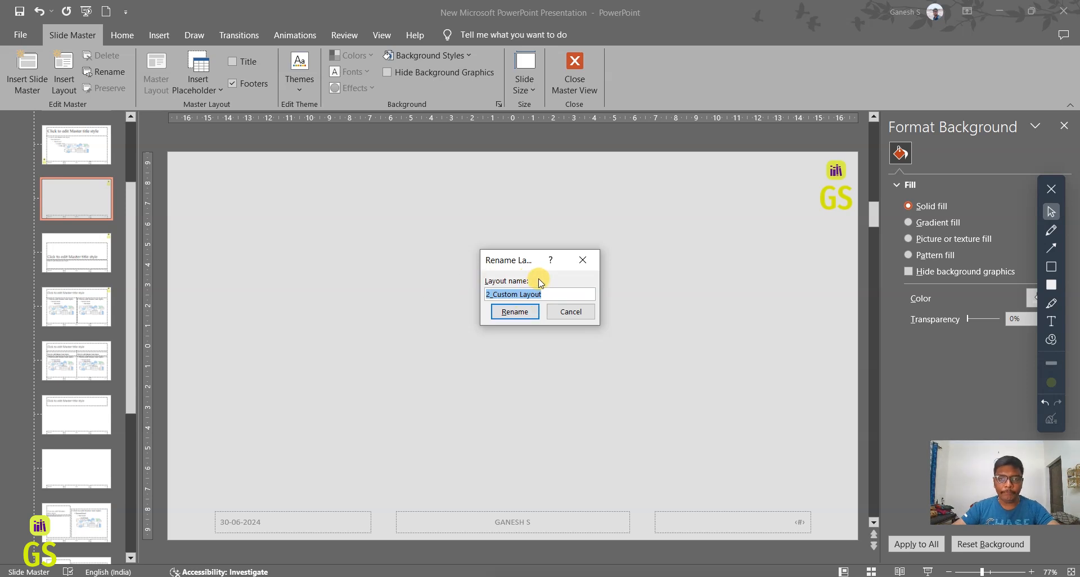
type("Blank -02")
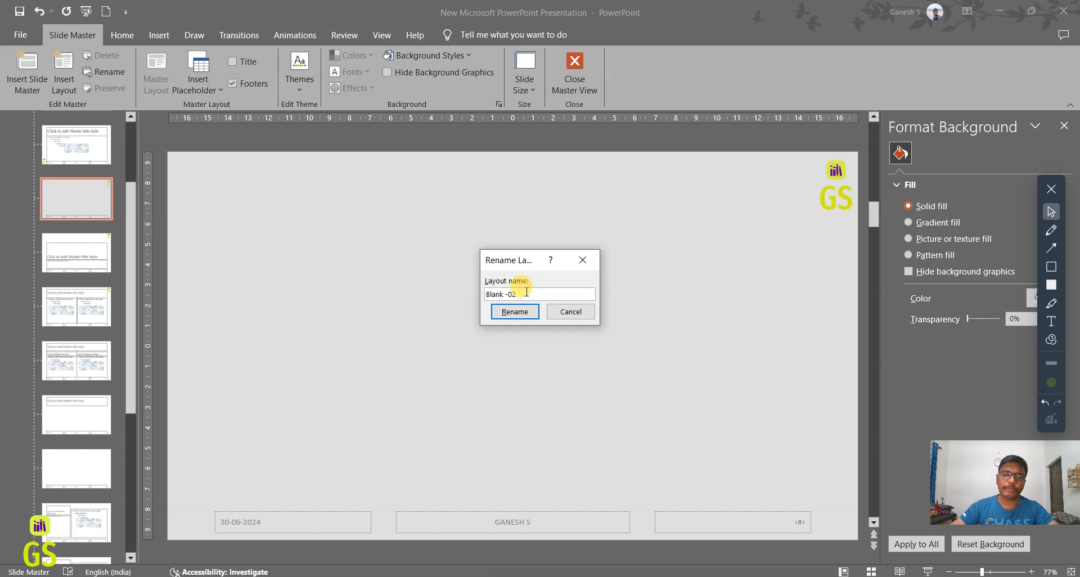
left_click(514, 311)
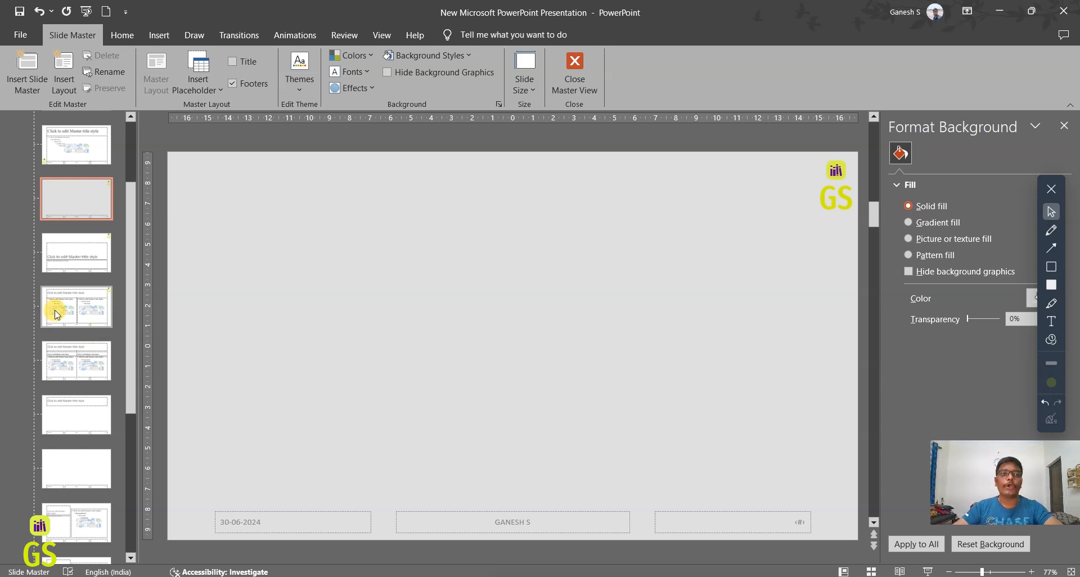
left_click(587, 76)
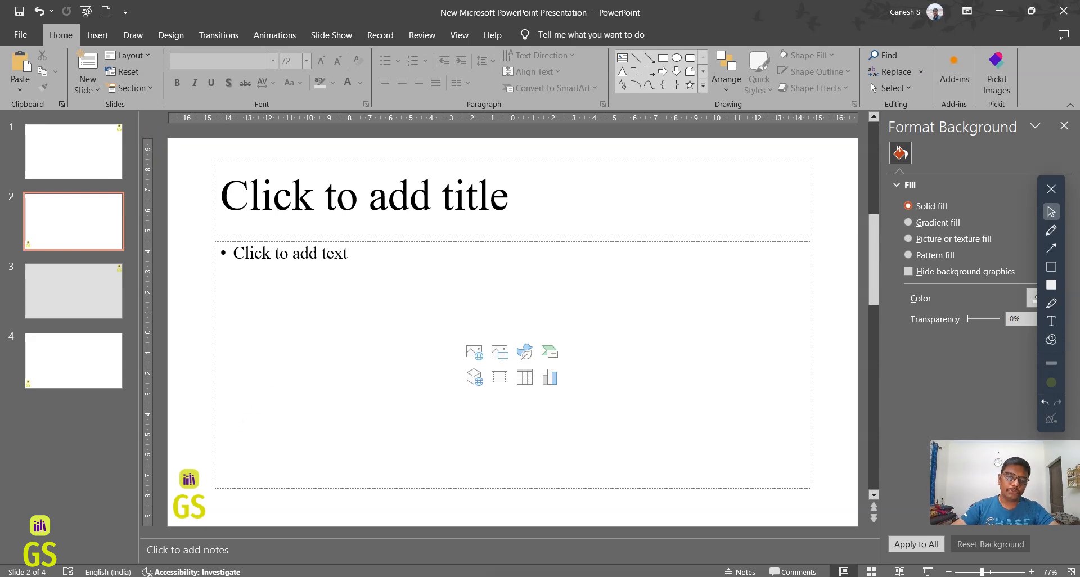
Open the Tekeuno presentation from the Sample folder in File Explorer
mouse_move(258, 562)
left_click(239, 543)
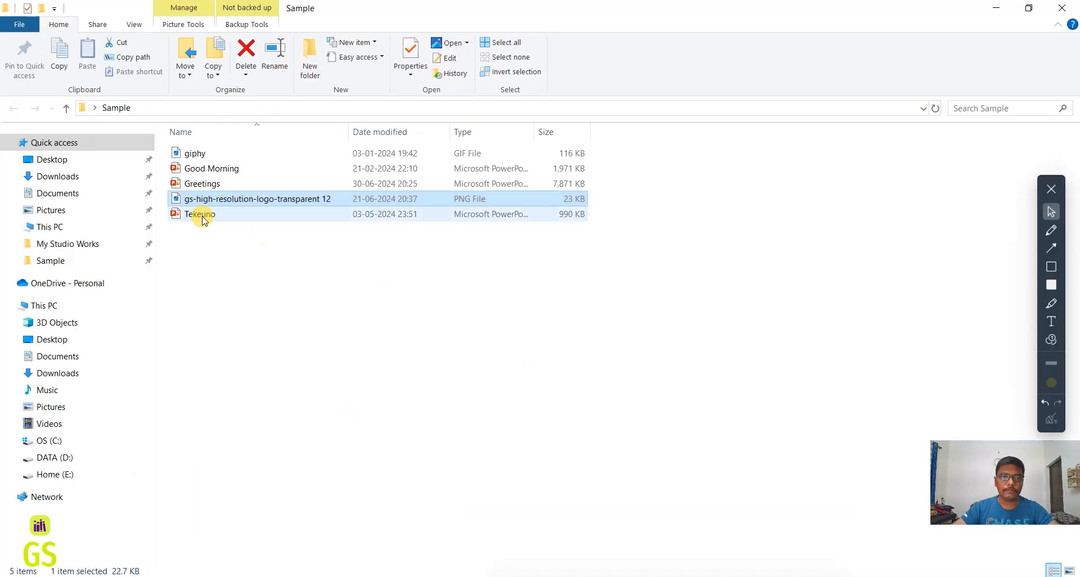
double_click(193, 214)
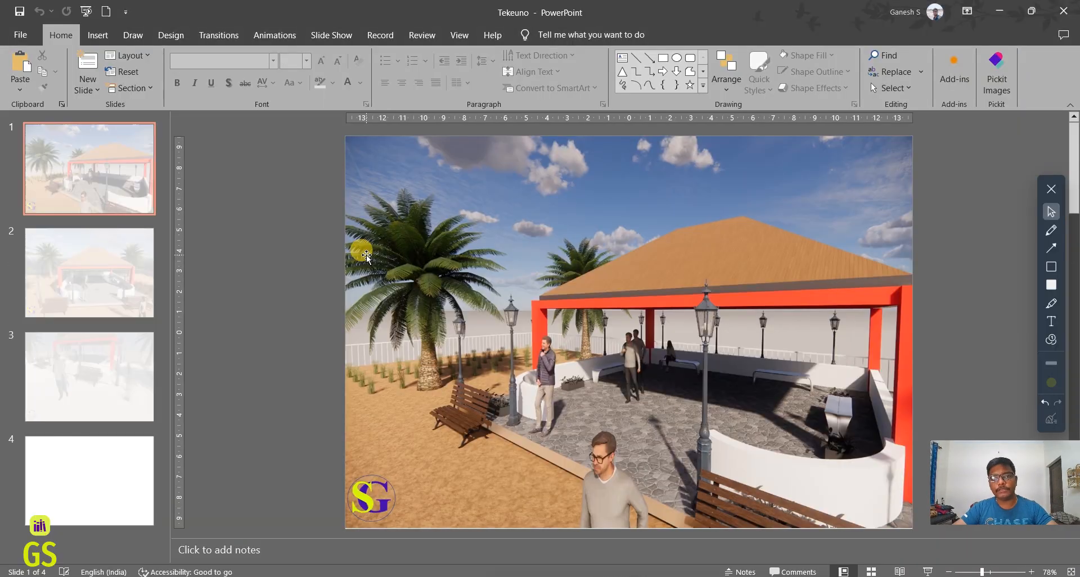
Look through the four slides of the Tekeuno presentation and examine the logo placed on its images
left_click(600, 295)
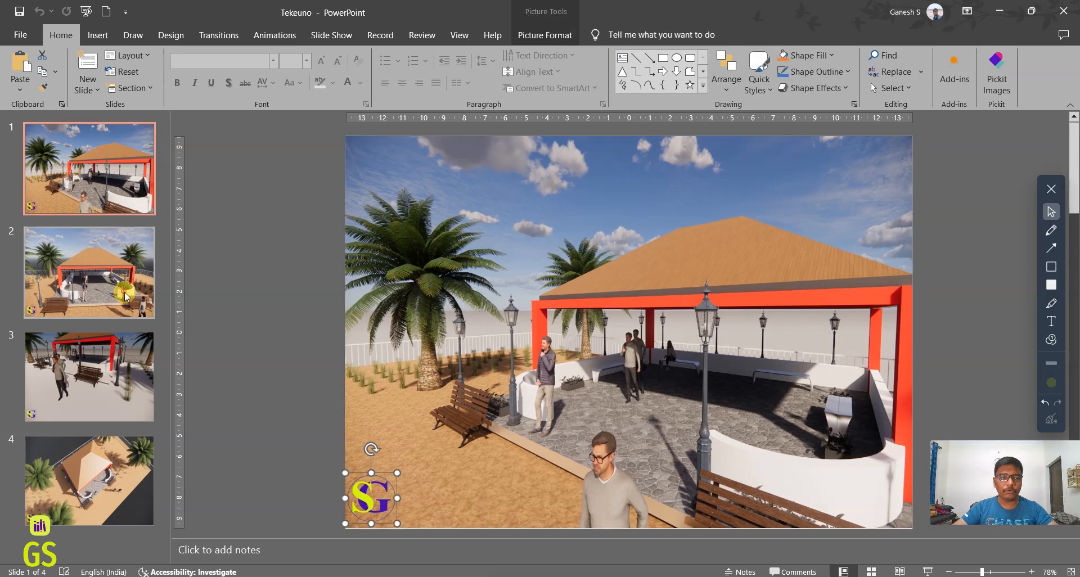
left_click(105, 388)
left_click(372, 489)
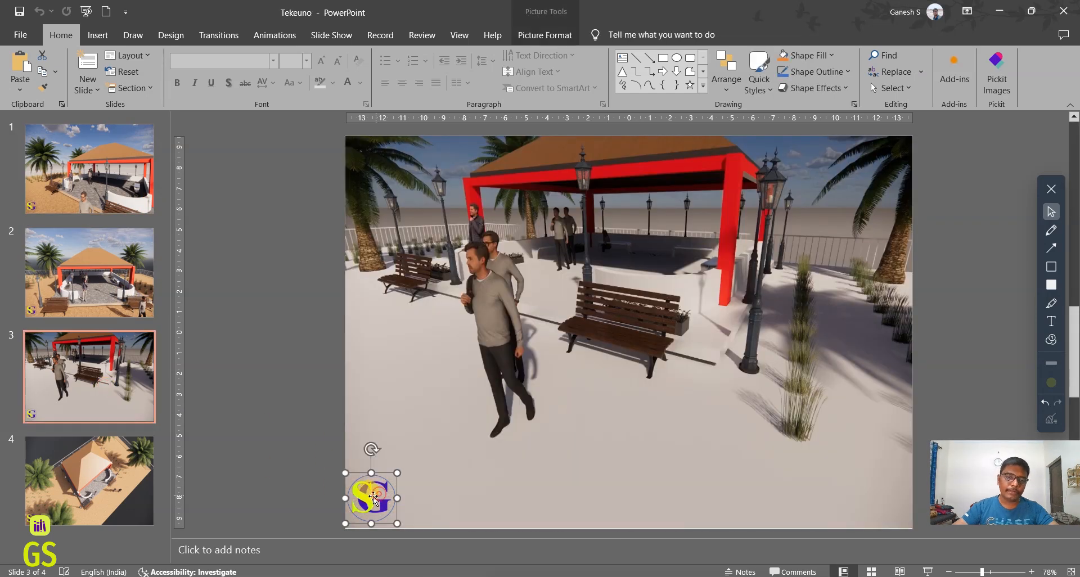
left_click(102, 448)
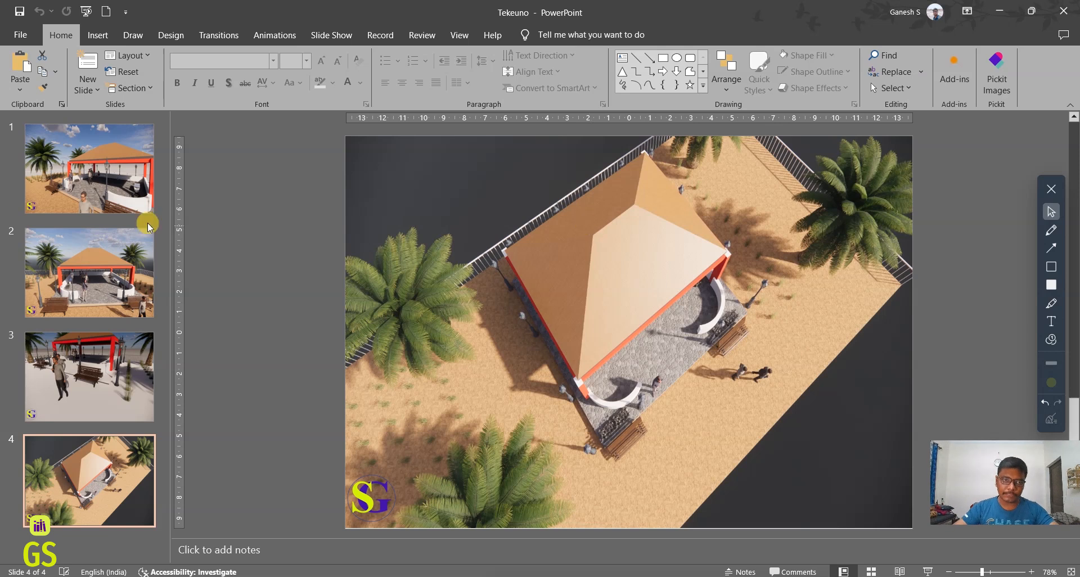
left_click(107, 295)
left_click(79, 397)
left_click(76, 305)
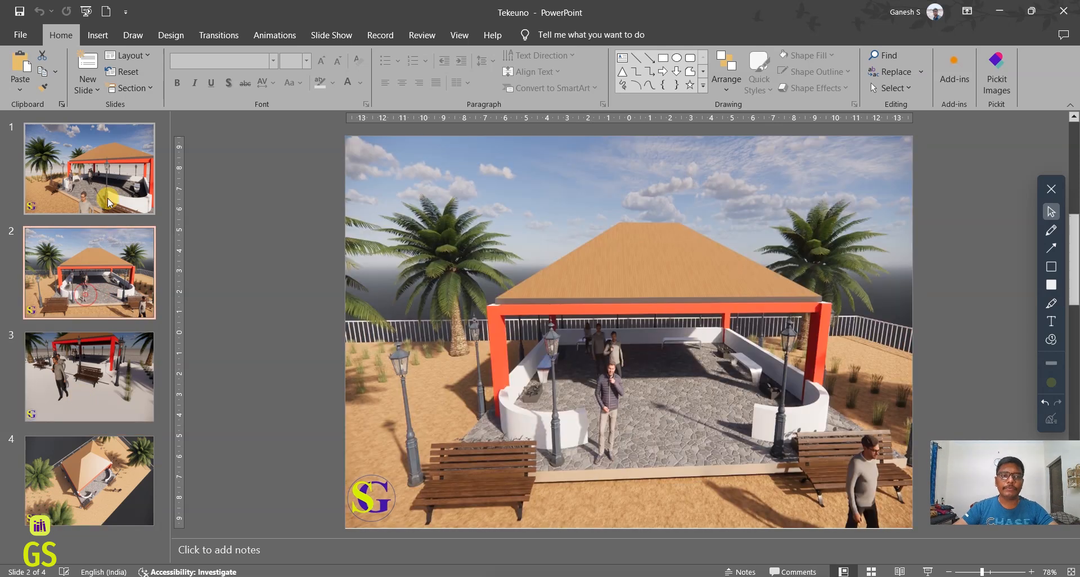
left_click(108, 204)
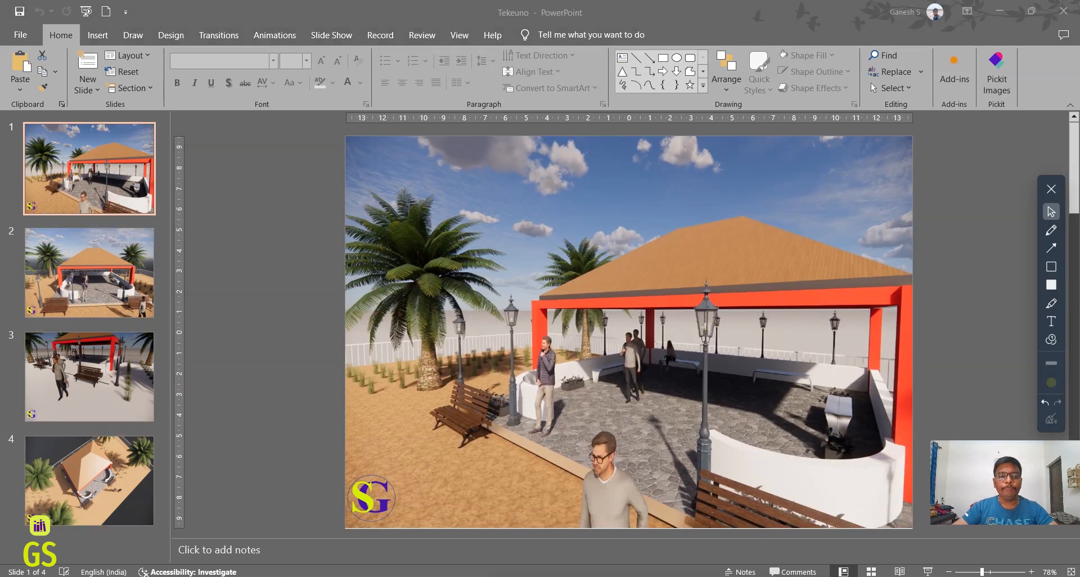
Open the Greetings presentation from the Sample folder in File Explorer
left_click(270, 552)
left_click(220, 184)
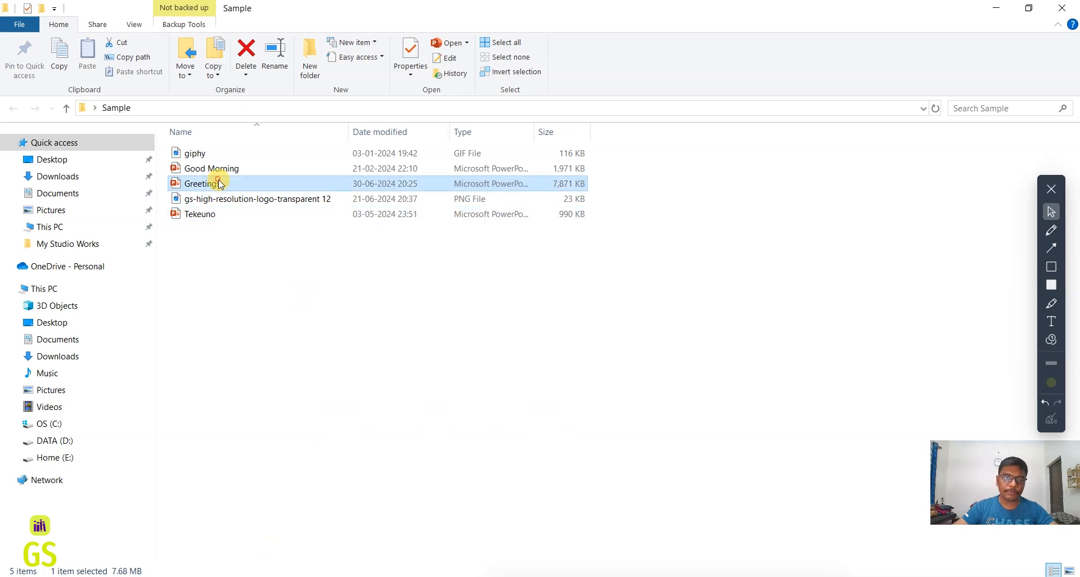
double_click(220, 184)
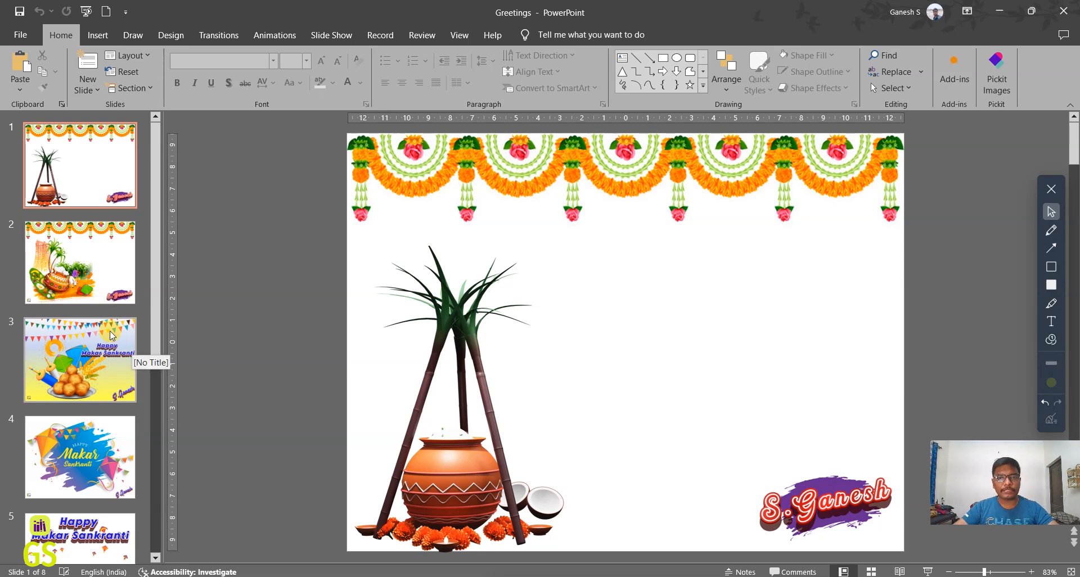
Examine the garland, harvest pictures and signature graphic across the first slides of the Greetings presentation
left_click(540, 235)
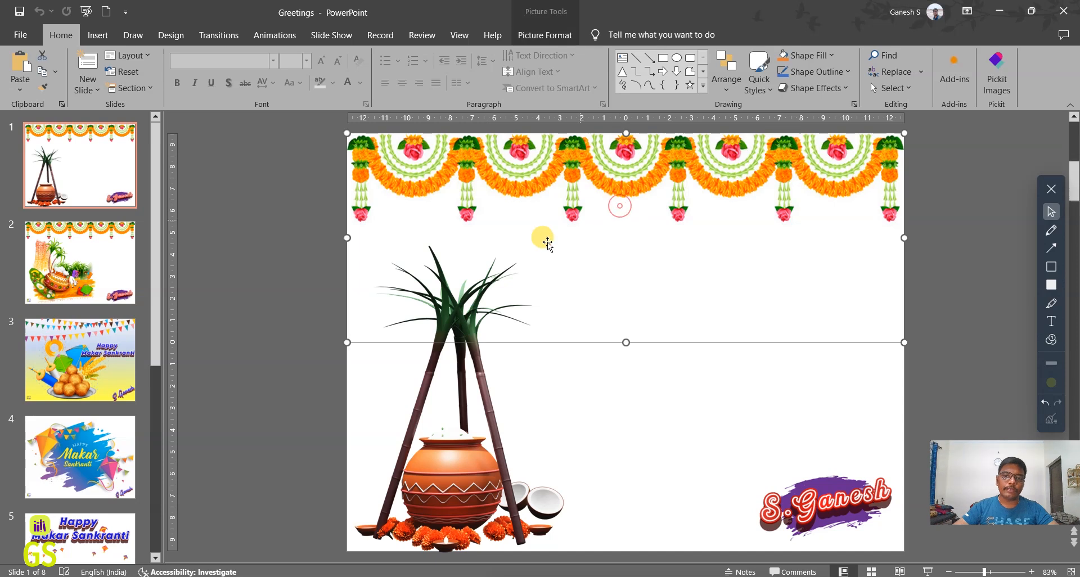
left_click(466, 409)
left_click(805, 489)
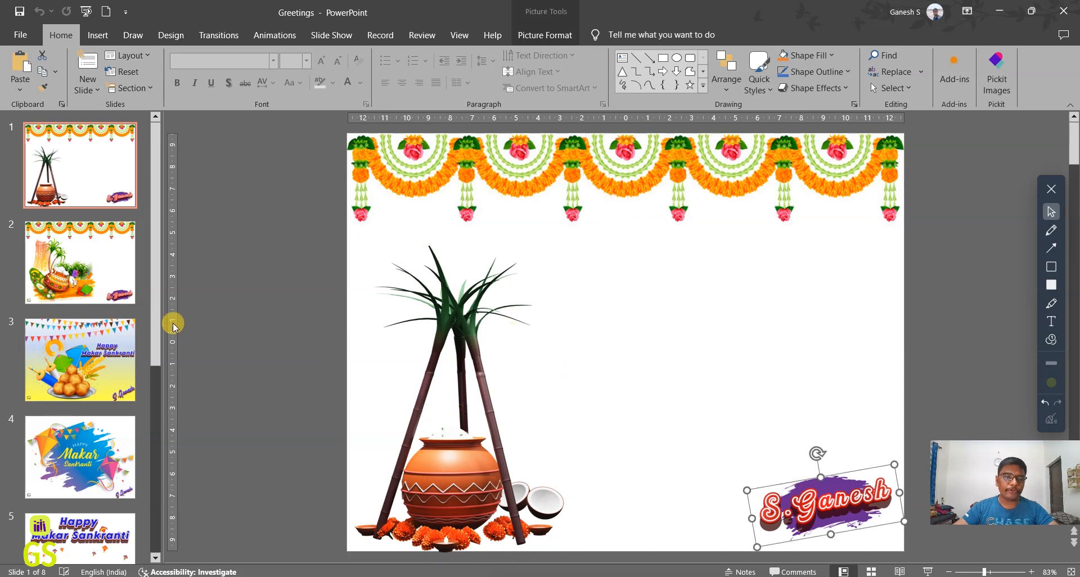
left_click(79, 264)
left_click(538, 376)
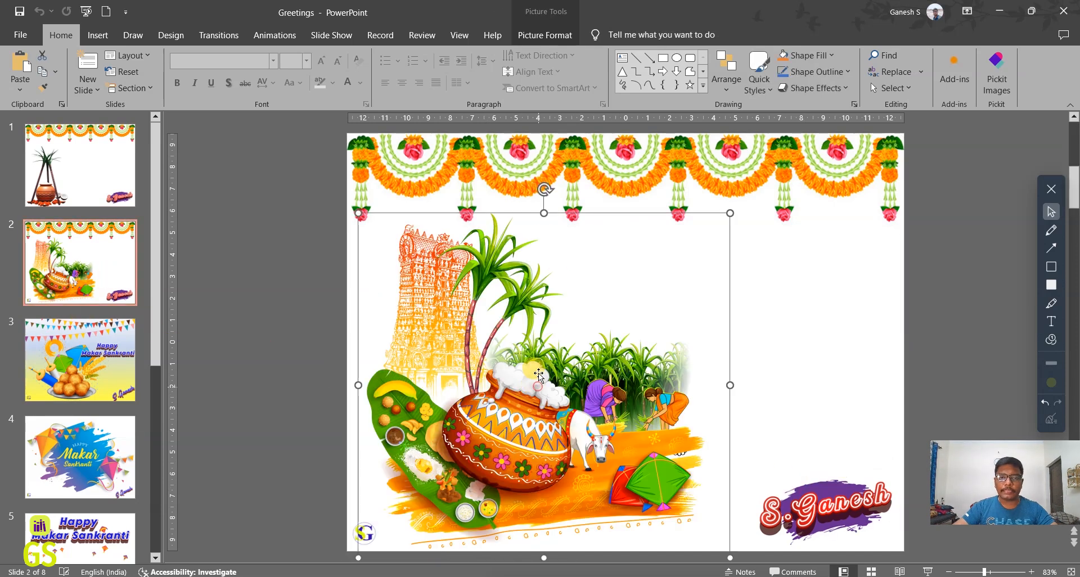
left_click(634, 187)
left_click(96, 458)
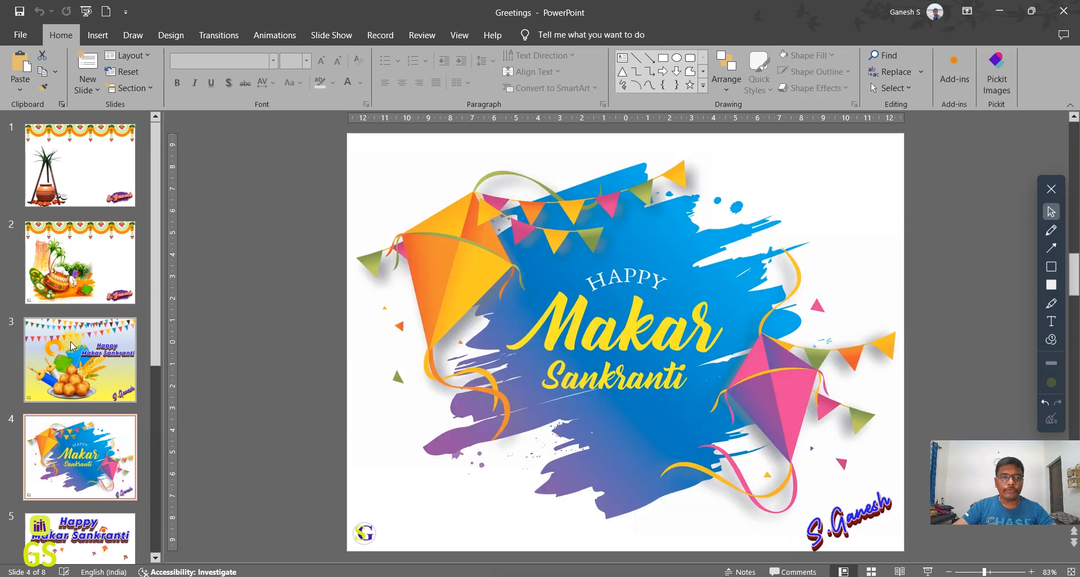
left_click(73, 338)
scroll(79, 365, "down", 1)
left_click(107, 472)
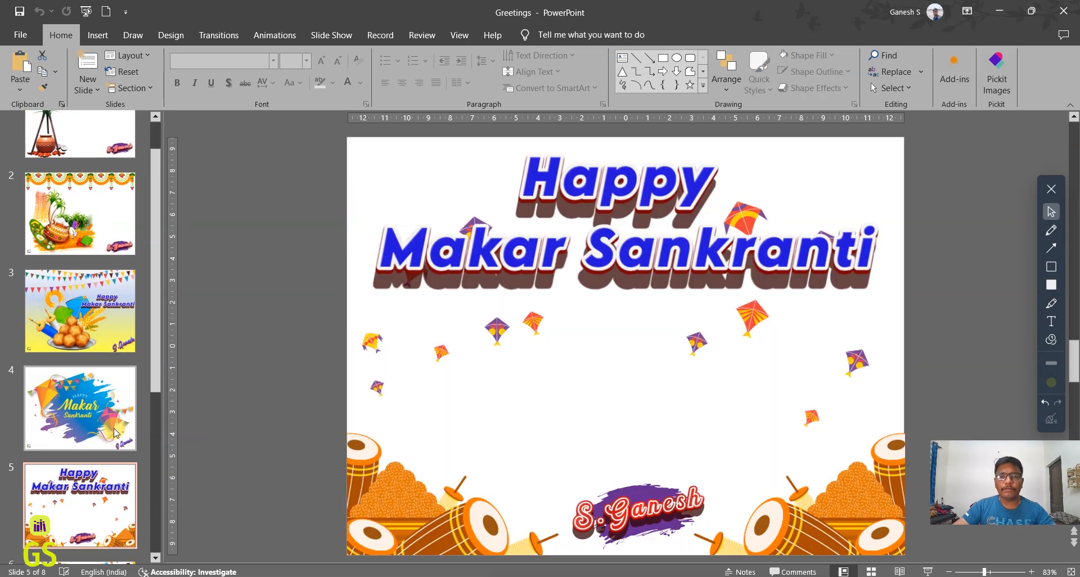
scroll(115, 464, "down", 2)
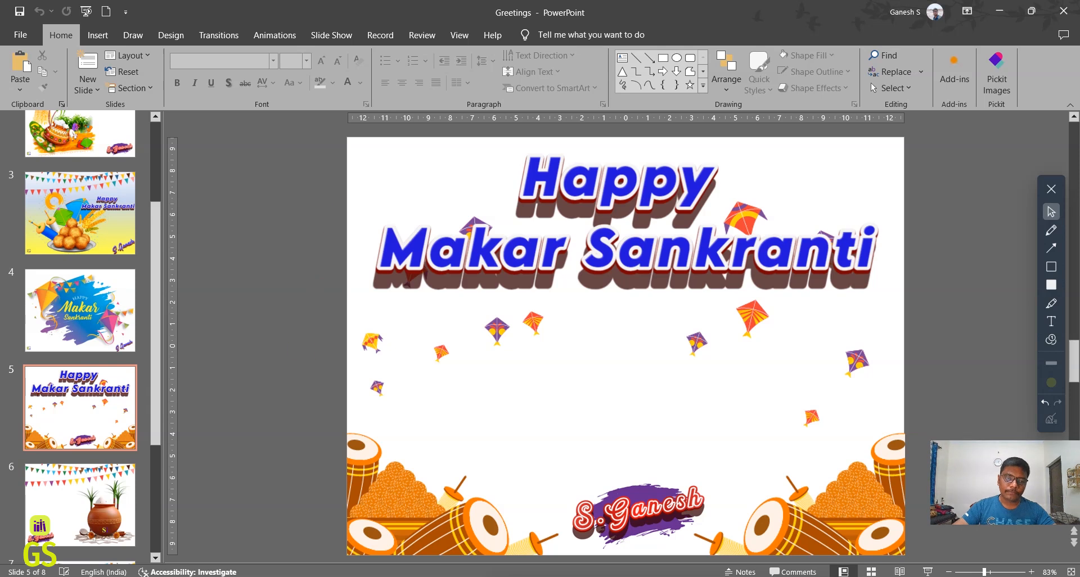
Open the Good Morning presentation from the Sample folder and review its slides and available slide layouts
left_click(242, 548)
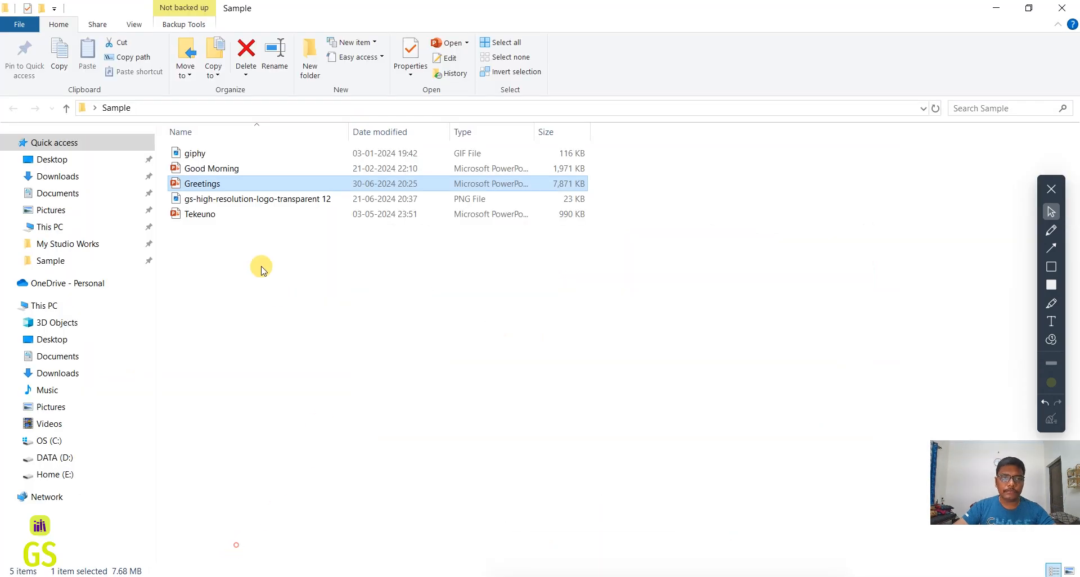
double_click(232, 170)
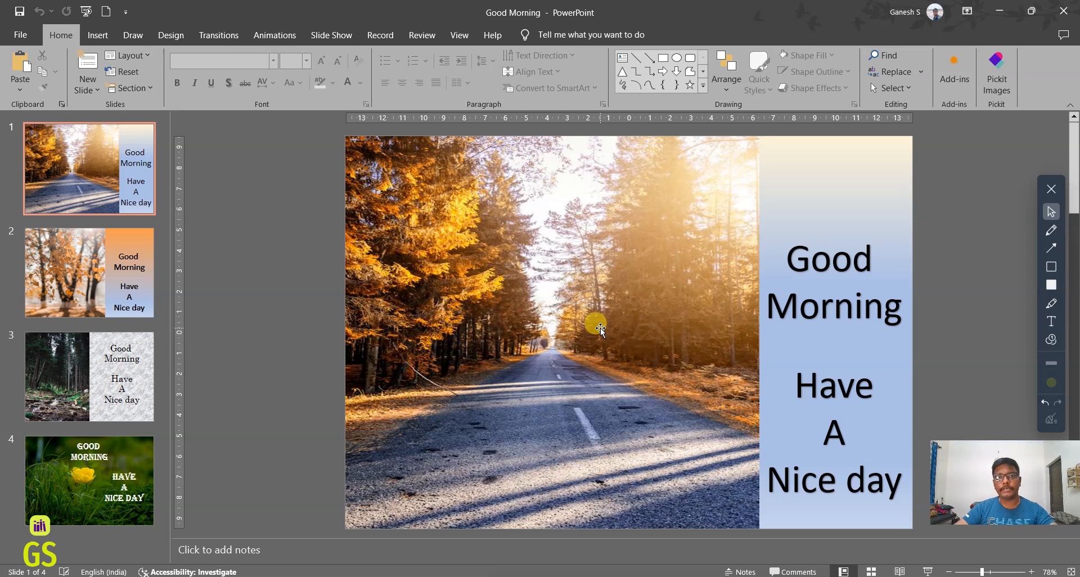
left_click(144, 277)
left_click(111, 372)
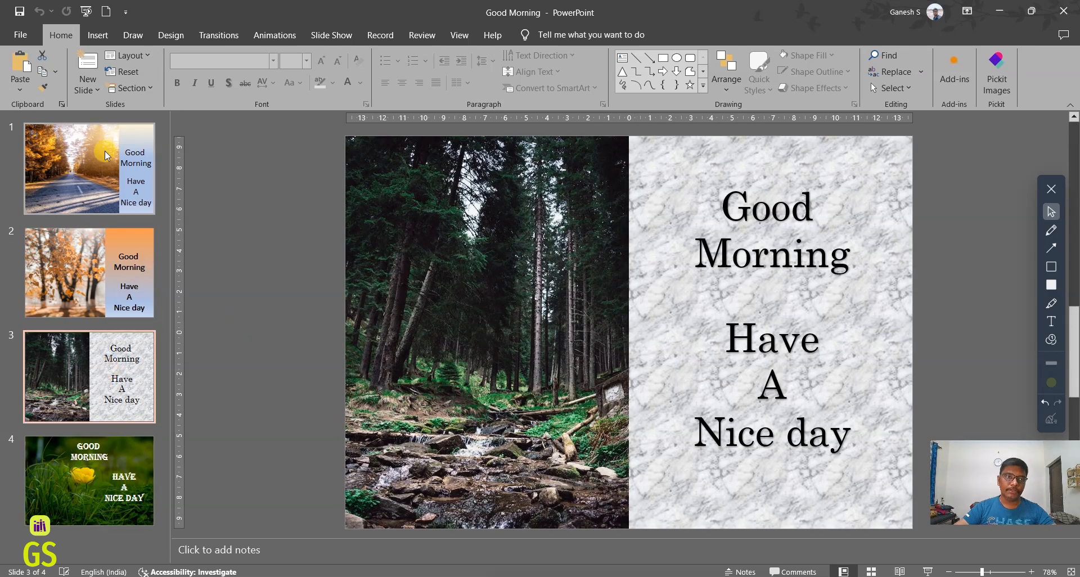
left_click(90, 86)
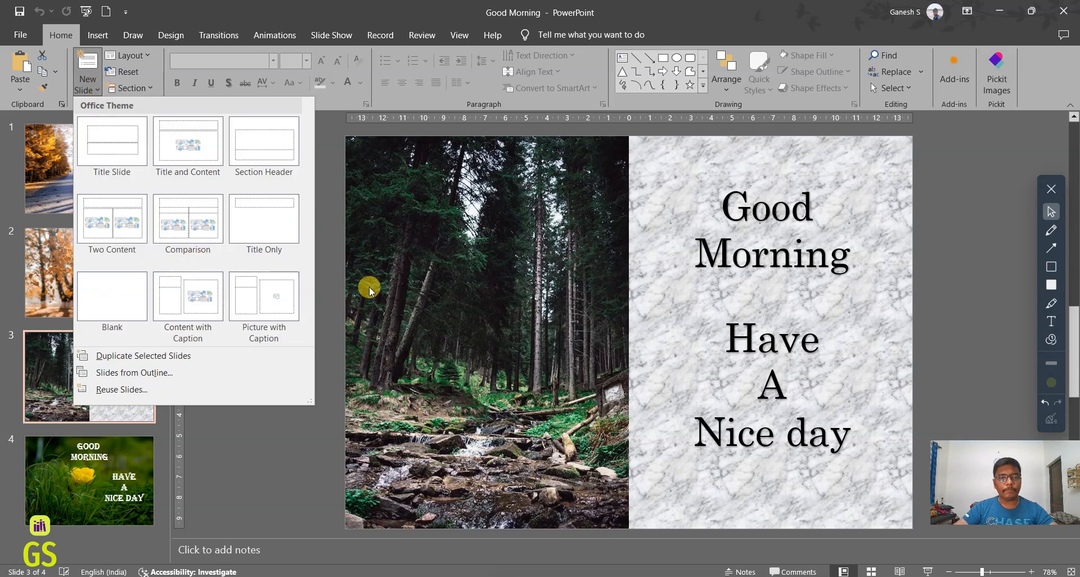
left_click(329, 257)
Minimize the Good Morning and Greetings windows and switch from File Explorer back to New Microsoft PowerPoint Presentation
left_click(999, 11)
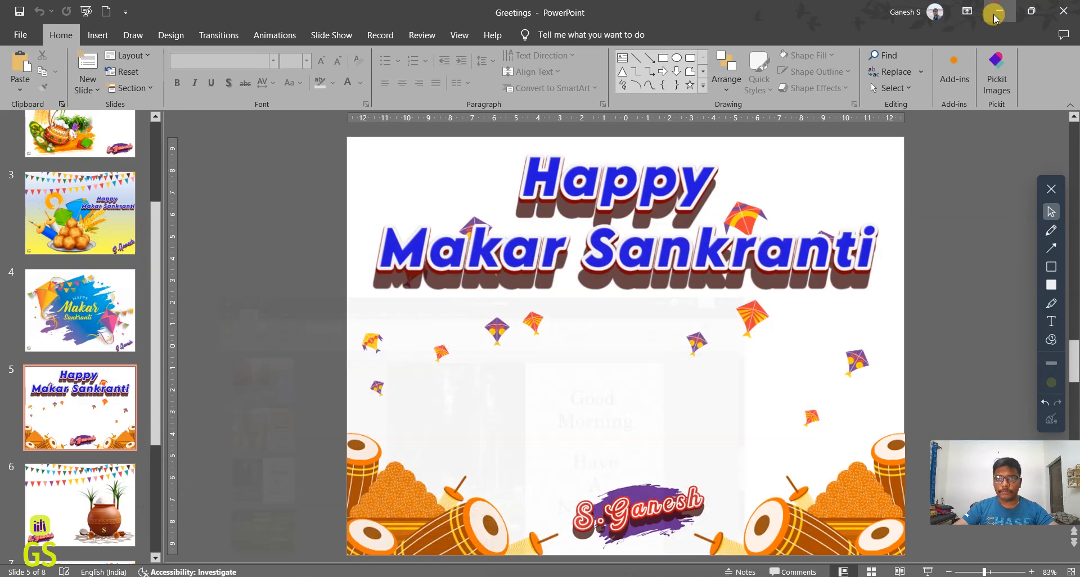
left_click(999, 10)
left_click(484, 379)
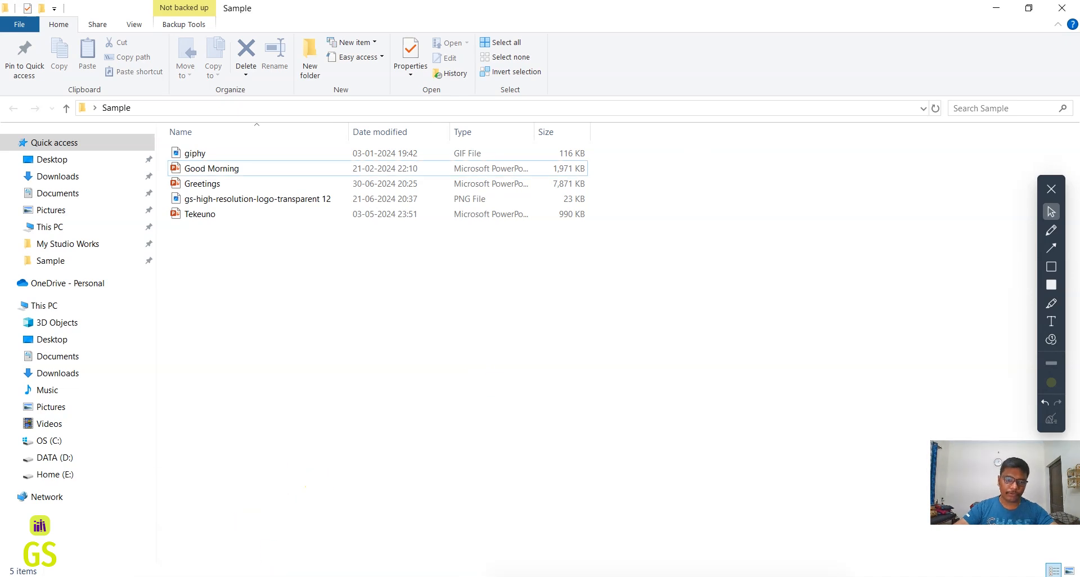
left_click(230, 527)
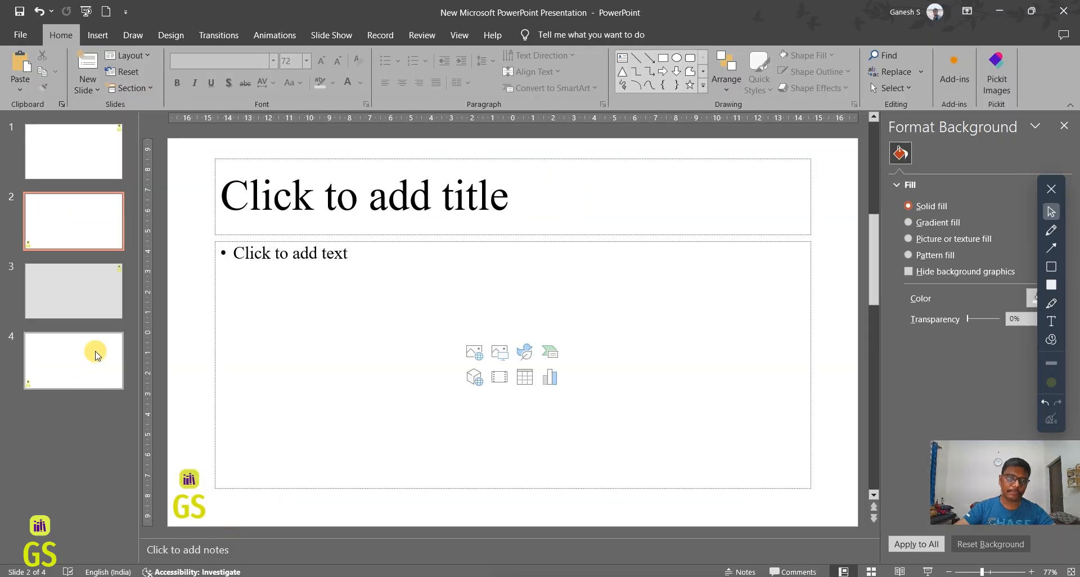
Add a new slide with the Blank layout after slide 1 and select it
left_click(72, 290)
left_click(108, 229)
left_click(108, 157)
left_click(93, 92)
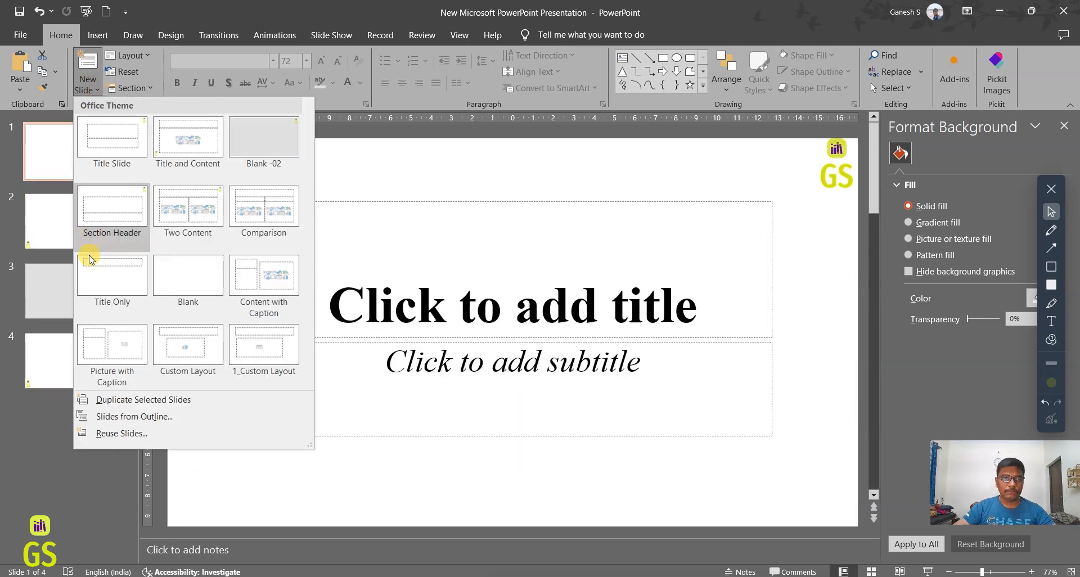
left_click(179, 280)
left_click(45, 200)
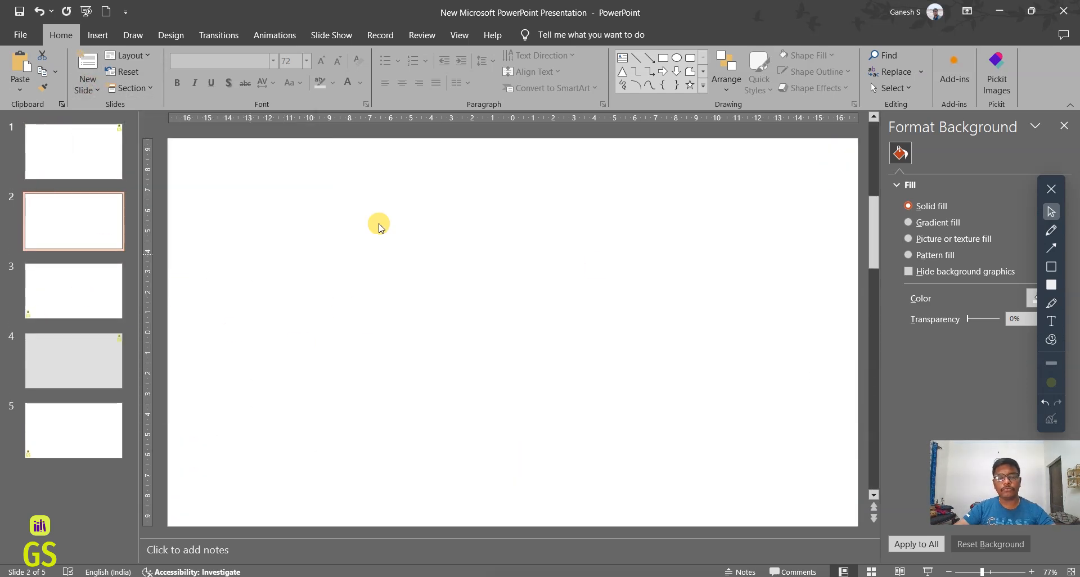
Draw a snipped-diagonal-corners rectangle about 11 cm high and 17.4 cm wide, and place it near the blank slide's left edge
left_click(98, 36)
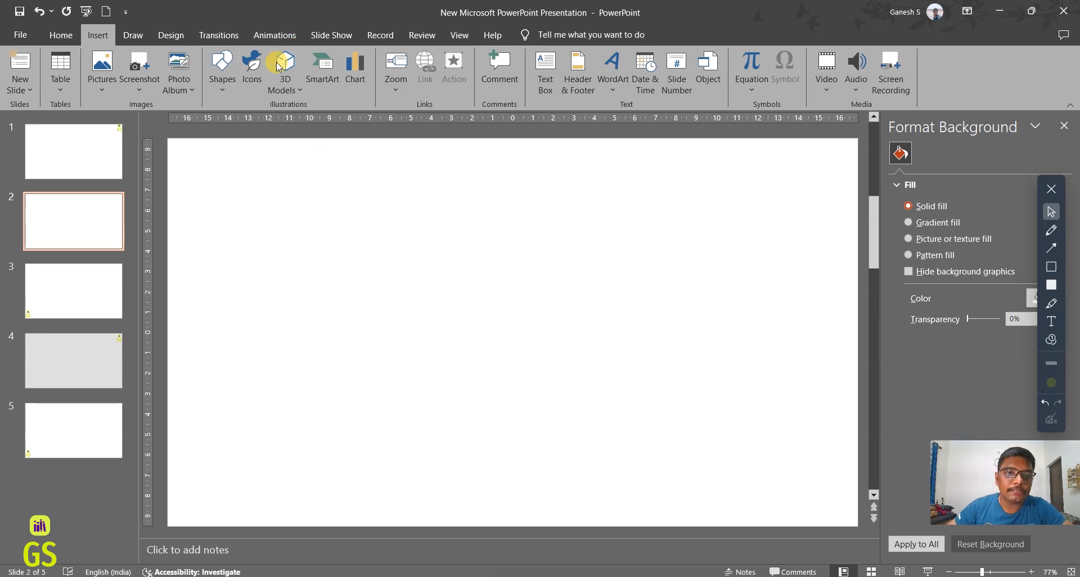
left_click(229, 85)
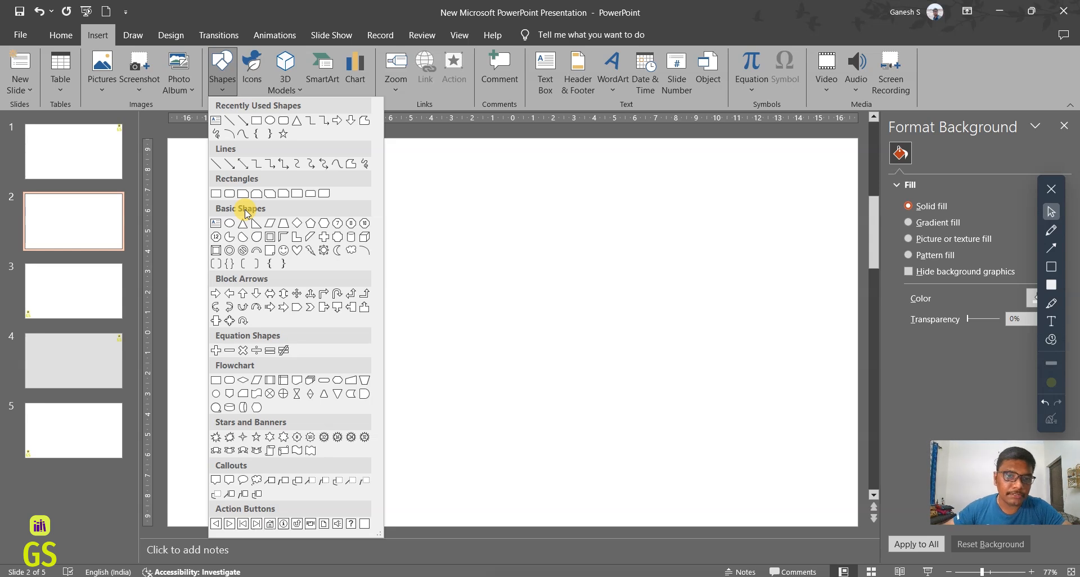
left_click(271, 197)
left_click_drag(223, 184, 578, 409)
left_click_drag(482, 376, 432, 386)
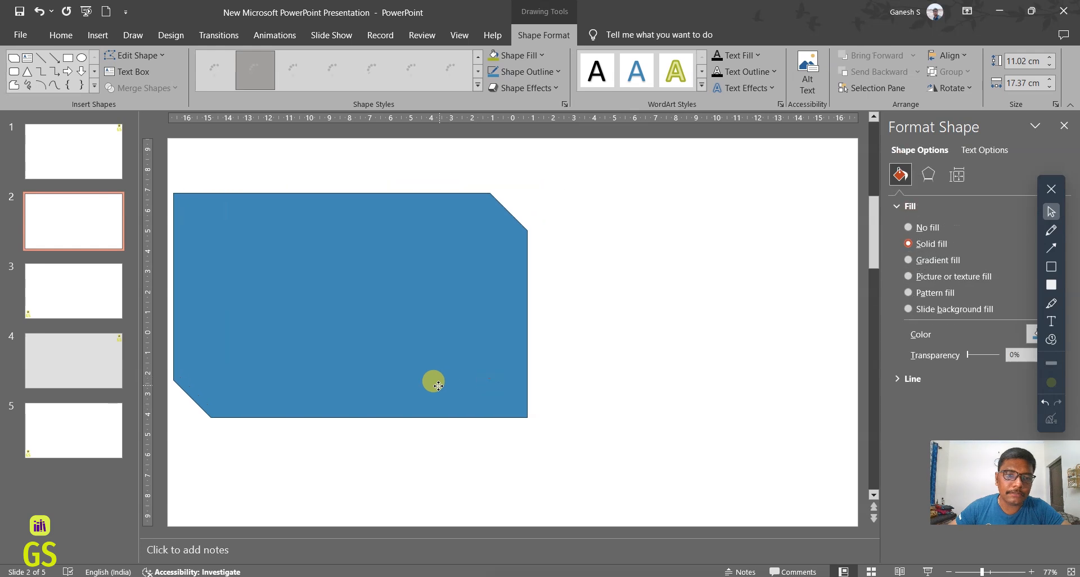
Copy the picture 232407 from the Wallpaper folder in File Explorer and paste it onto slide 2
left_click(504, 512)
left_click(366, 537)
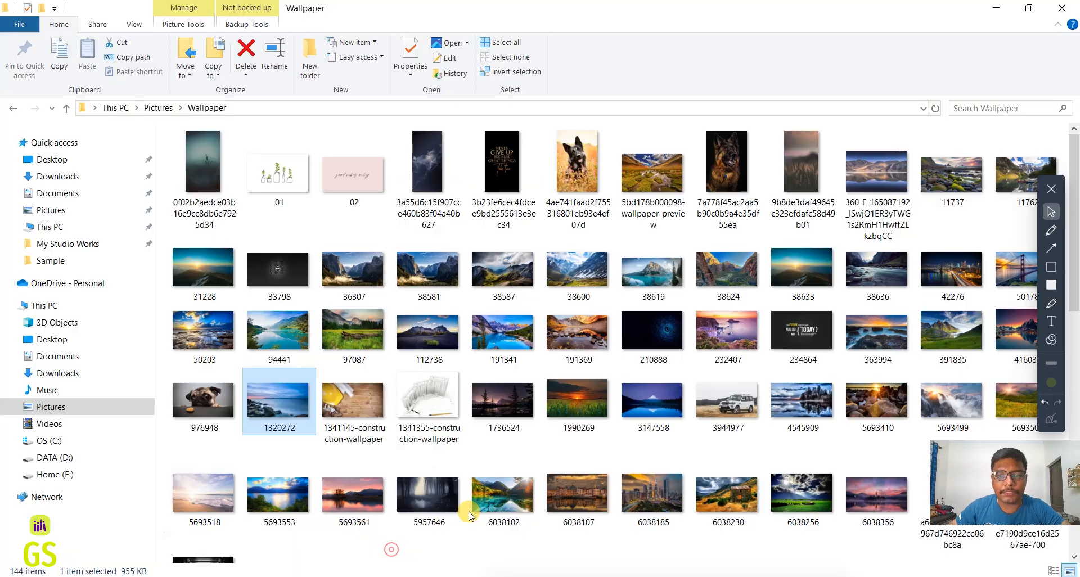
left_click(717, 338)
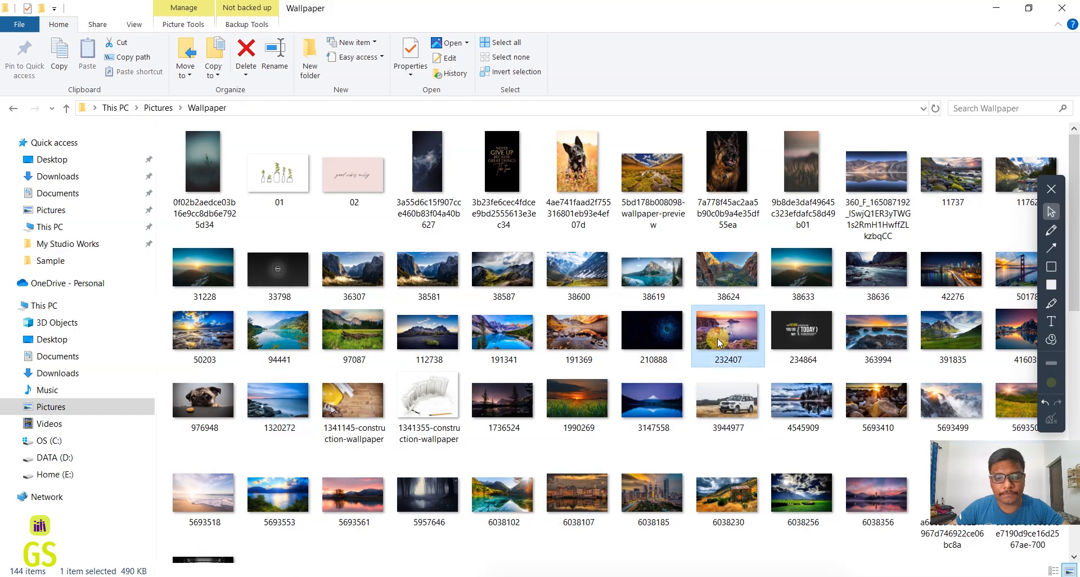
left_click(431, 576)
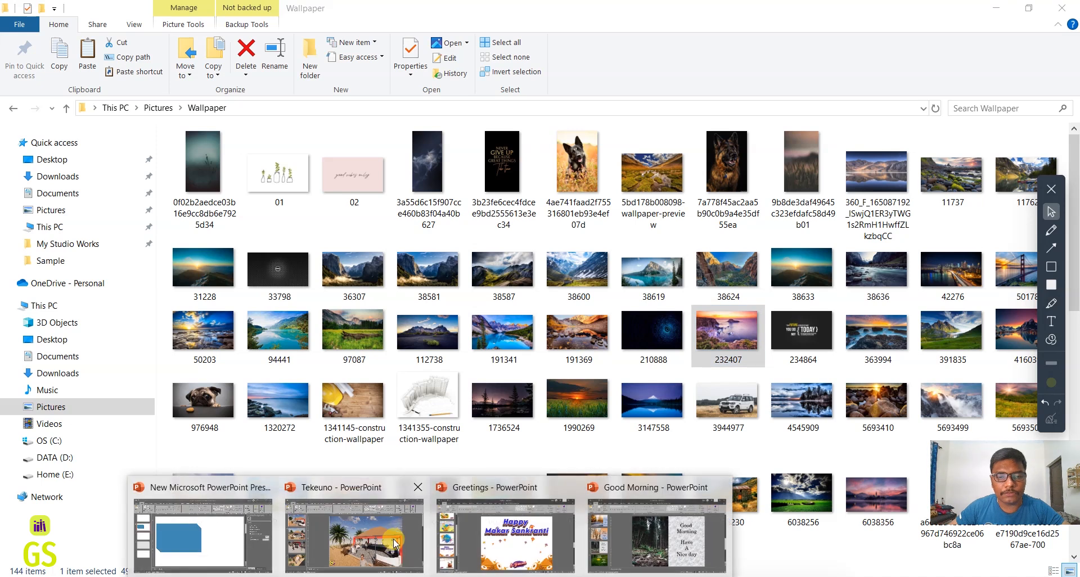
left_click(256, 549)
key("ctrl+v")
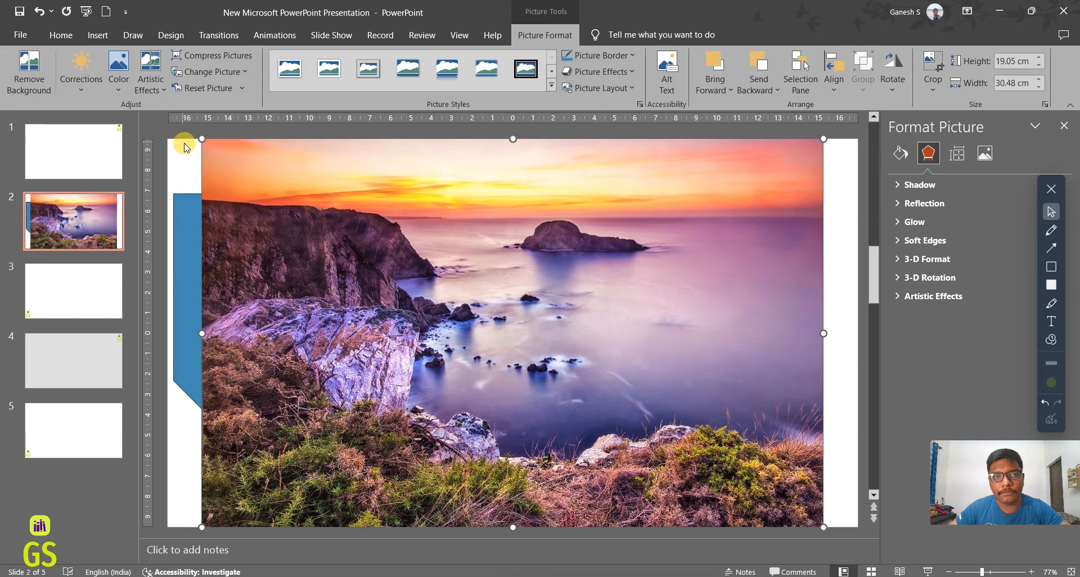
Shrink the pasted seascape picture to about half size and place it to the right of the snipped rectangle
left_click_drag(202, 142, 302, 222)
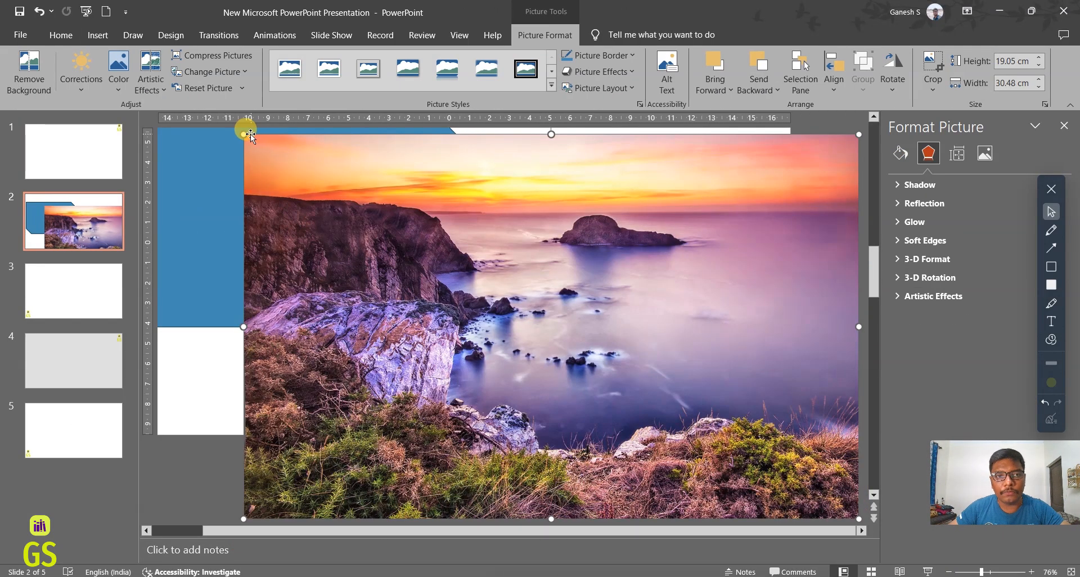
left_click_drag(244, 134, 562, 333)
left_click_drag(610, 360, 528, 173)
left_click(511, 430)
Review the snipped rectangle's Shape Fill options and mark the Shape Fill command with a yellow annotation arrow
left_click(399, 312)
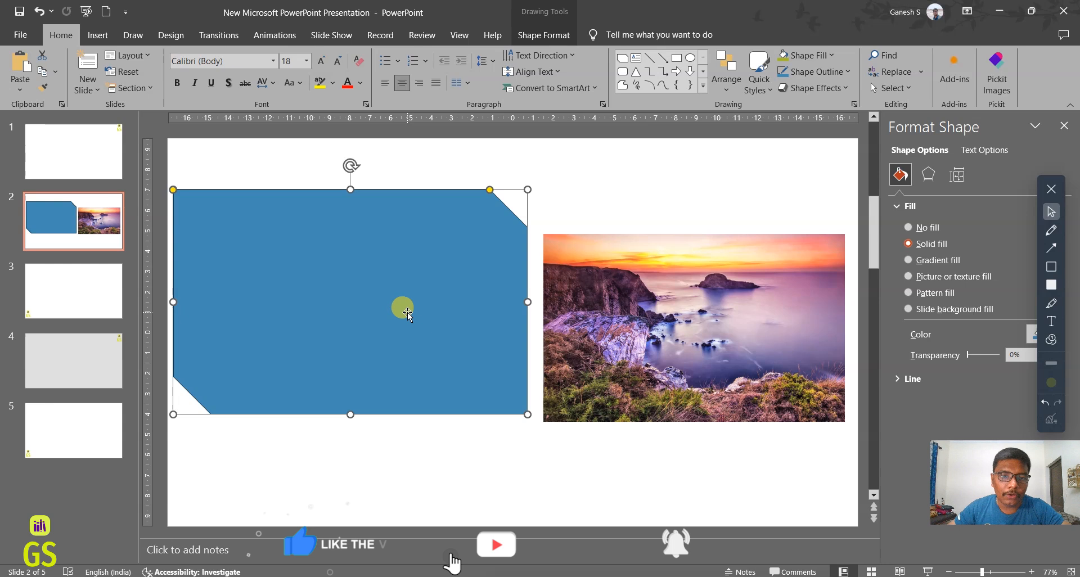
left_click(539, 37)
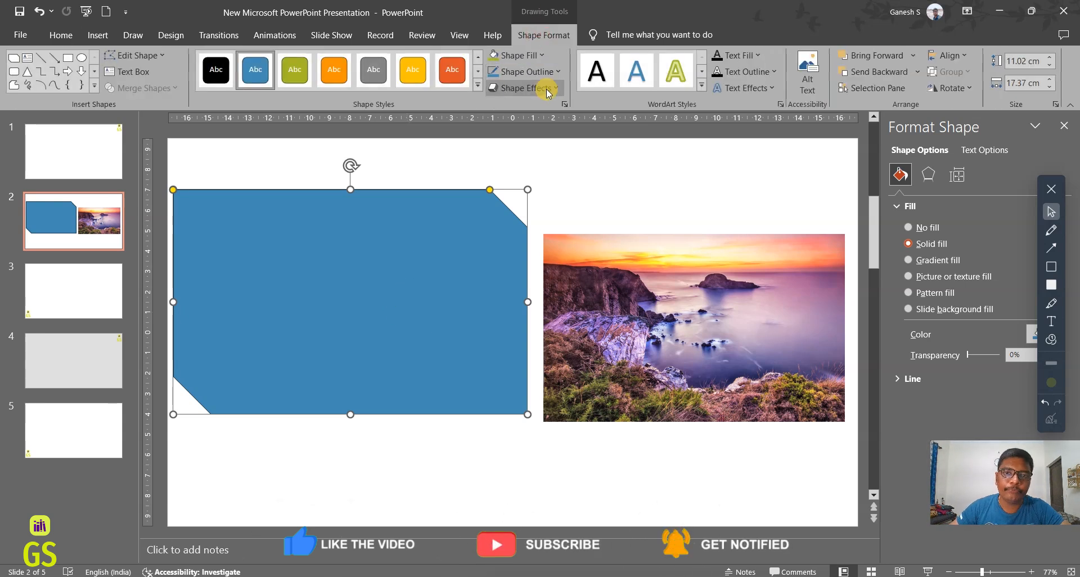
left_click(540, 55)
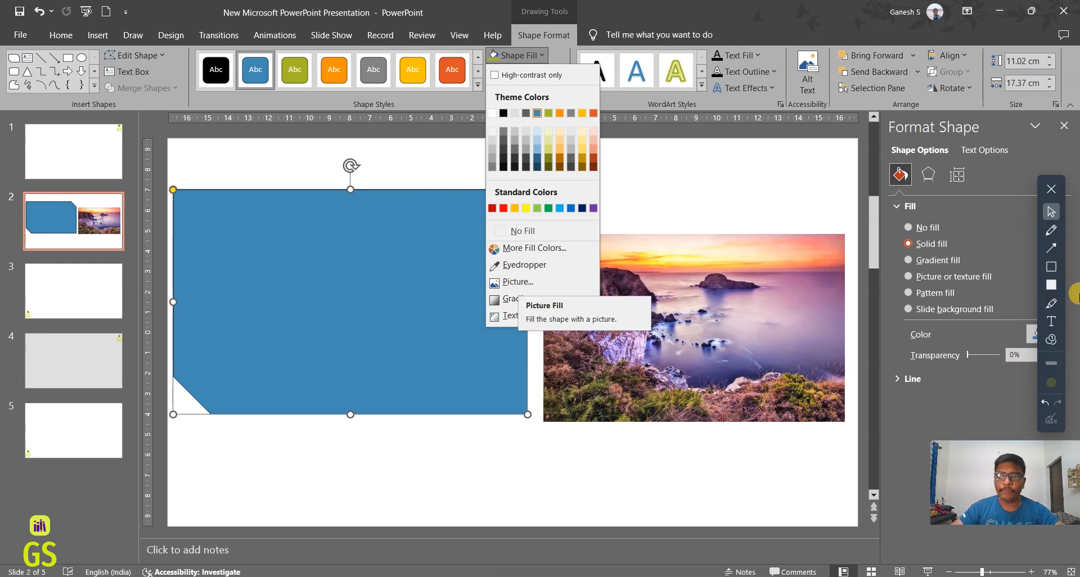
left_click(1050, 247)
left_click_drag(471, 78, 481, 86)
left_click(1051, 211)
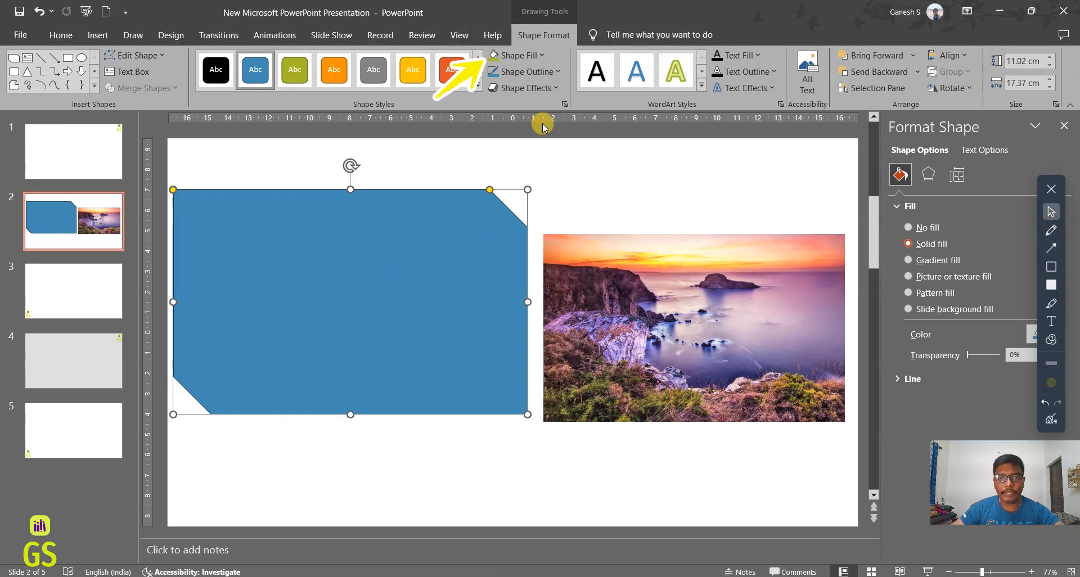
left_click(529, 56)
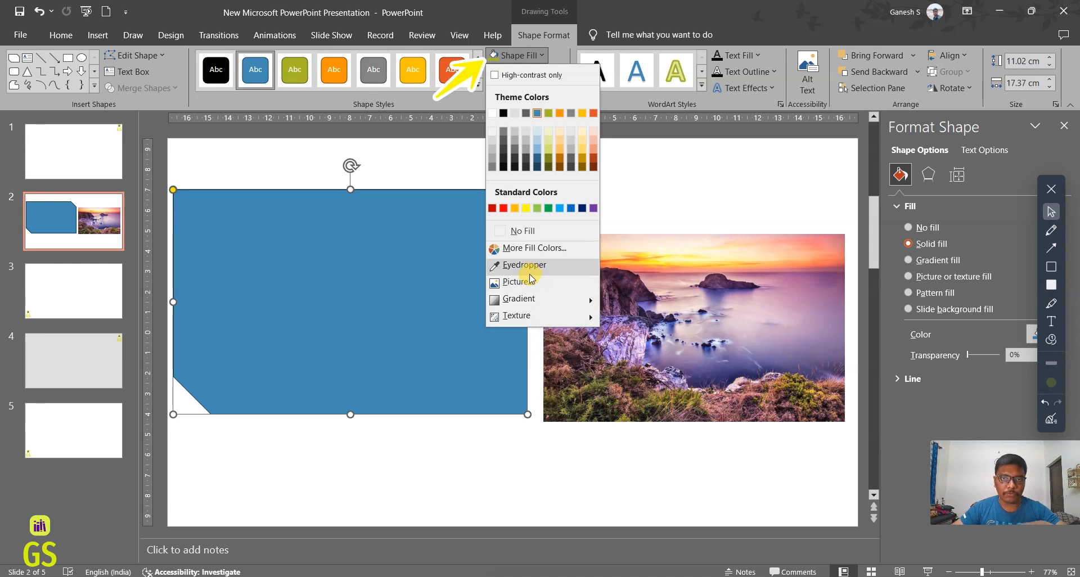
left_click(530, 231)
left_click(506, 56)
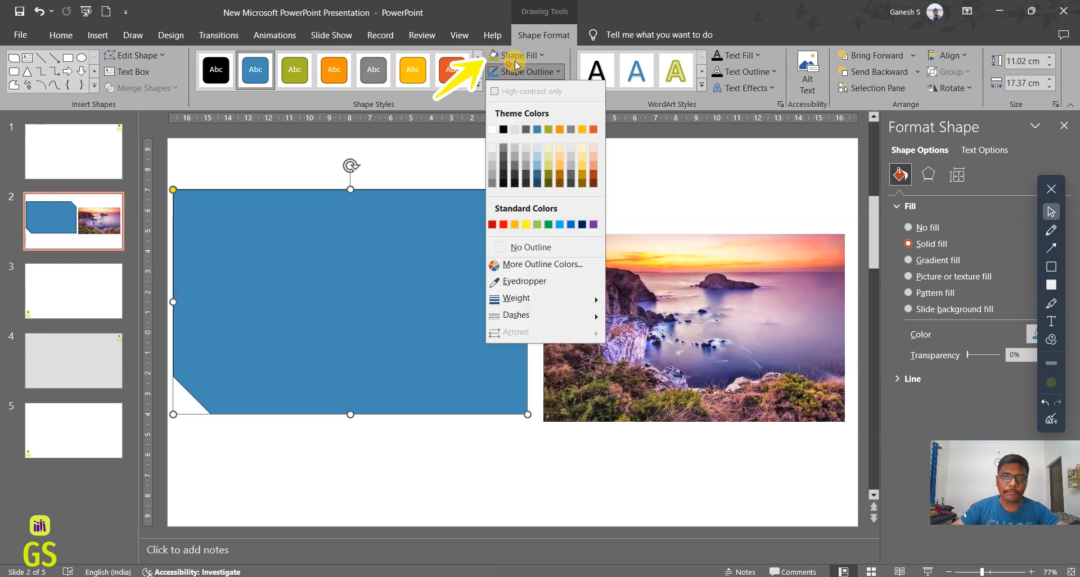
left_click(518, 282)
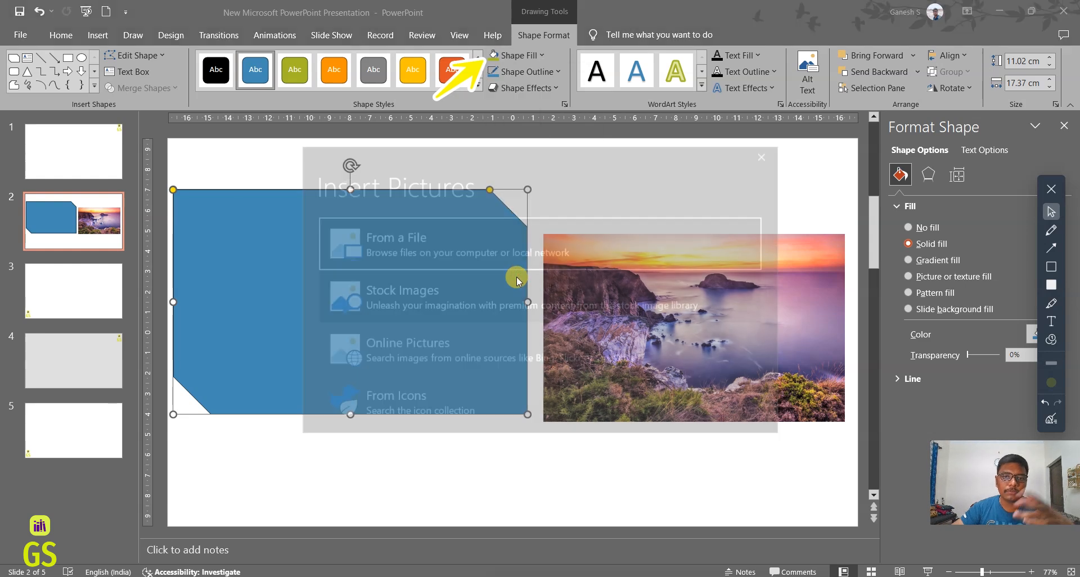
left_click(769, 153)
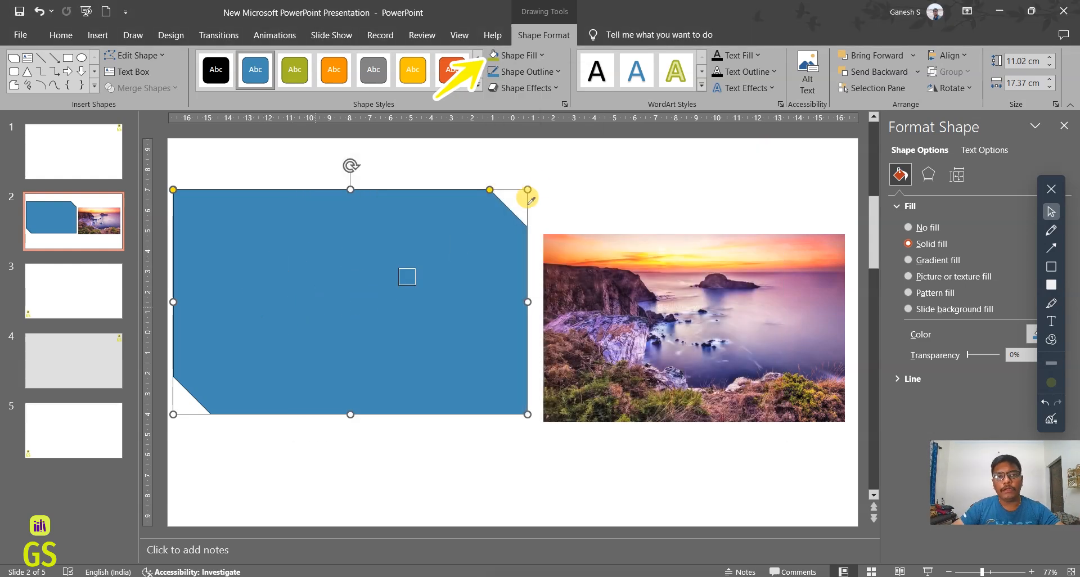
key("Escape")
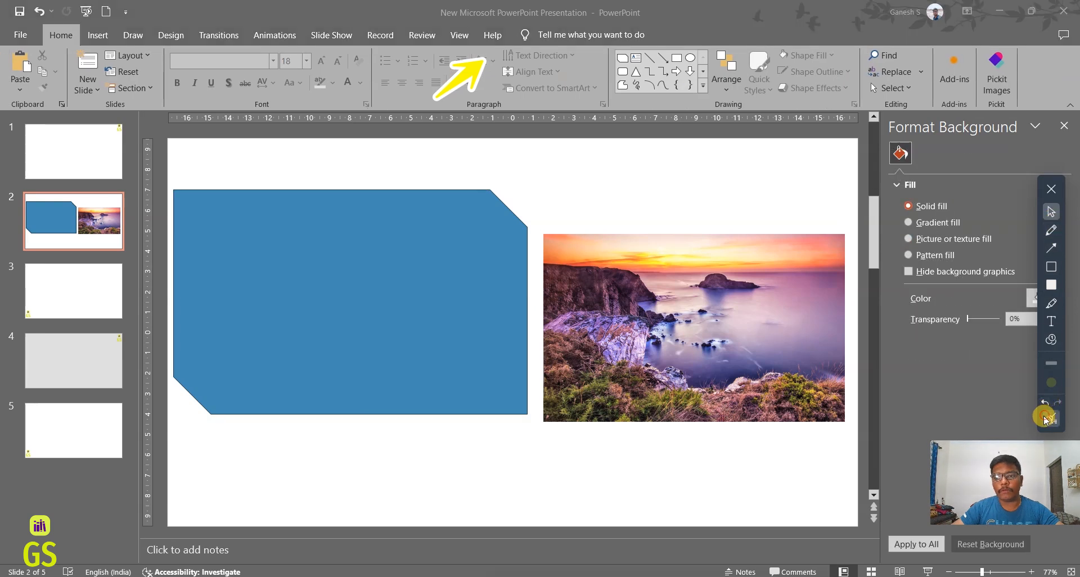
left_click(1047, 405)
Move the seascape picture slightly up and switch its own fill to Picture or texture fill
left_click(645, 375)
left_click_drag(645, 375, 646, 366)
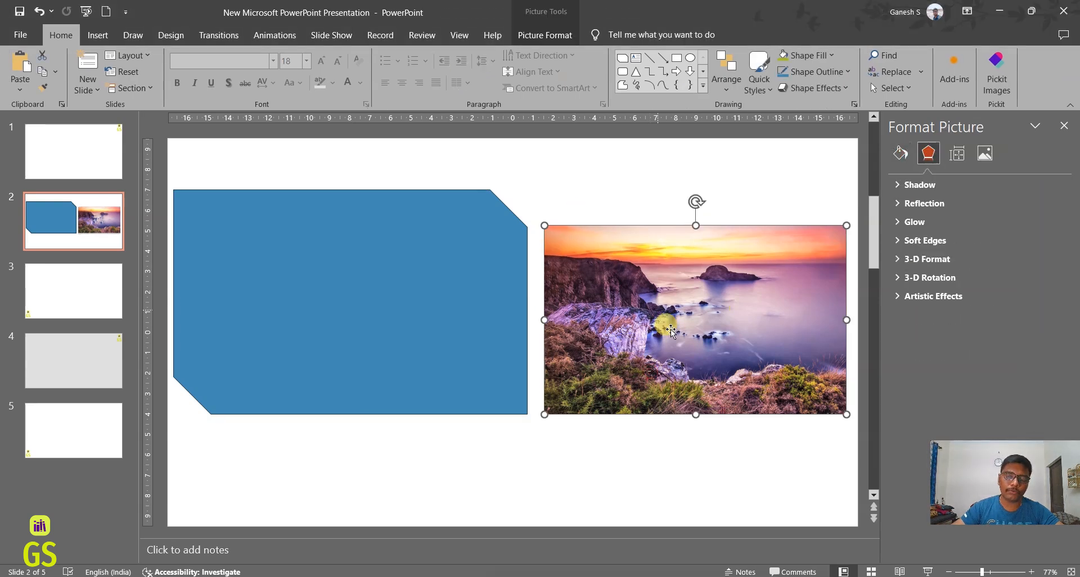
left_click(360, 303)
left_click(606, 308)
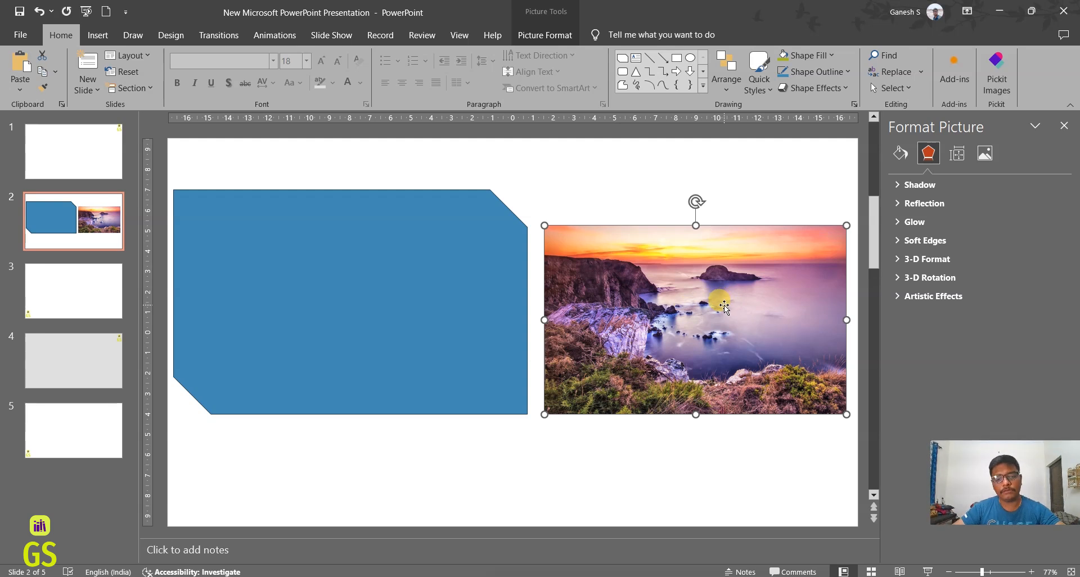
left_click(900, 153)
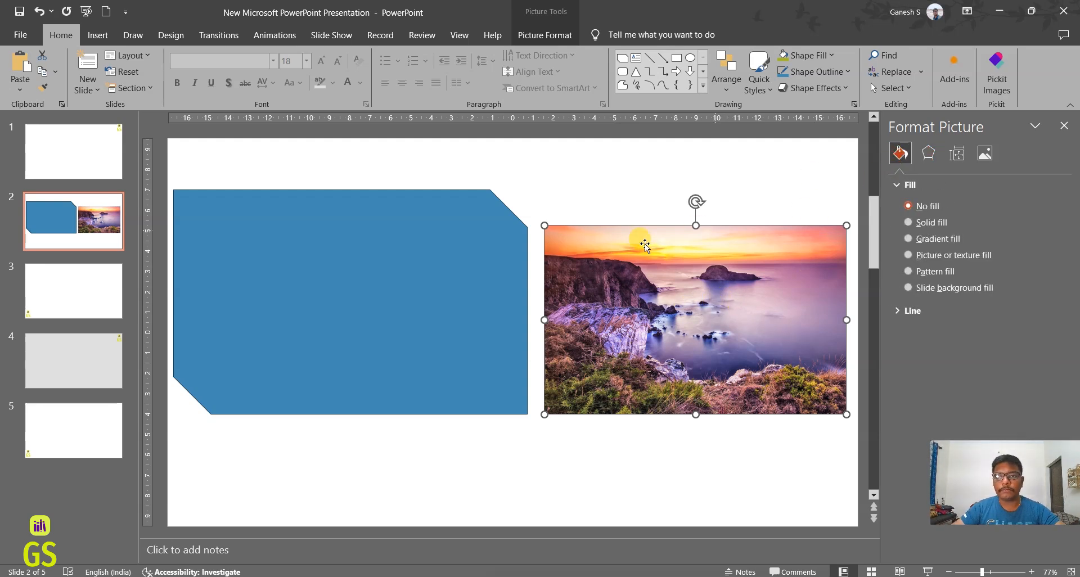
left_click(921, 258)
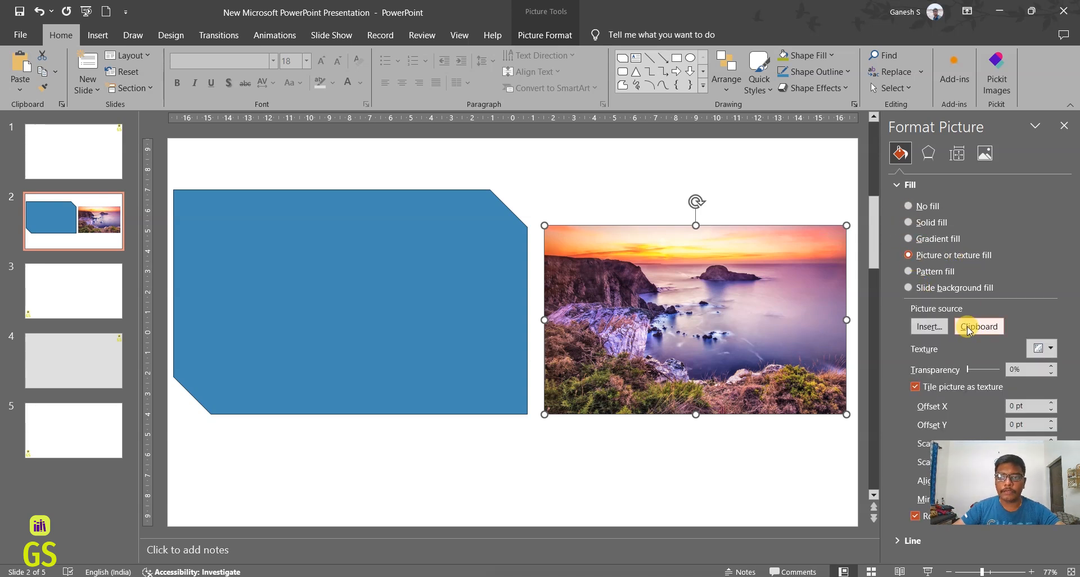
Fill the snipped rectangle with the copied seascape picture, using Picture or texture fill with the clipboard as source
left_click(487, 316)
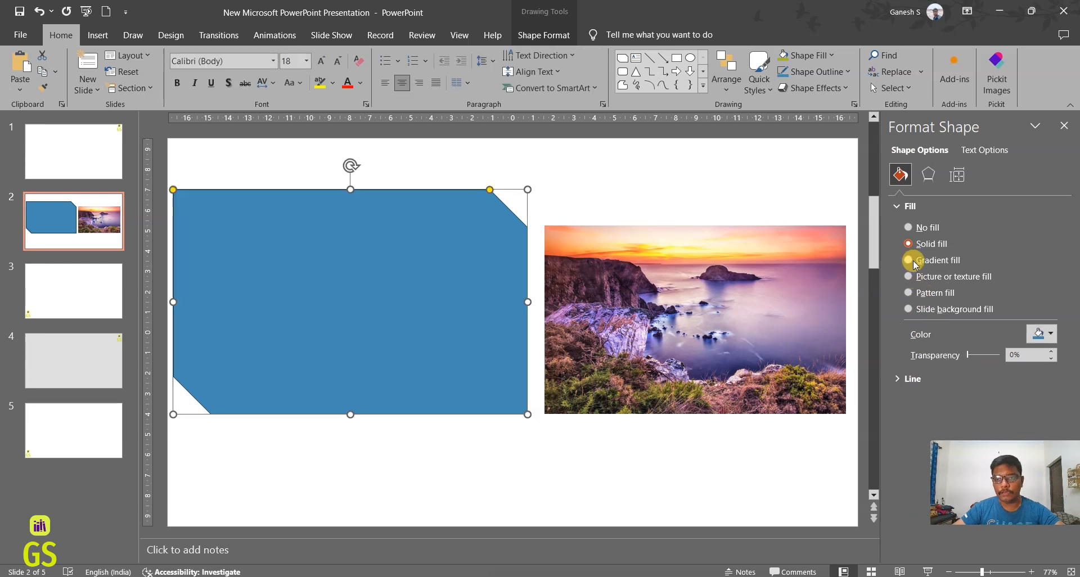
left_click(929, 277)
left_click(979, 347)
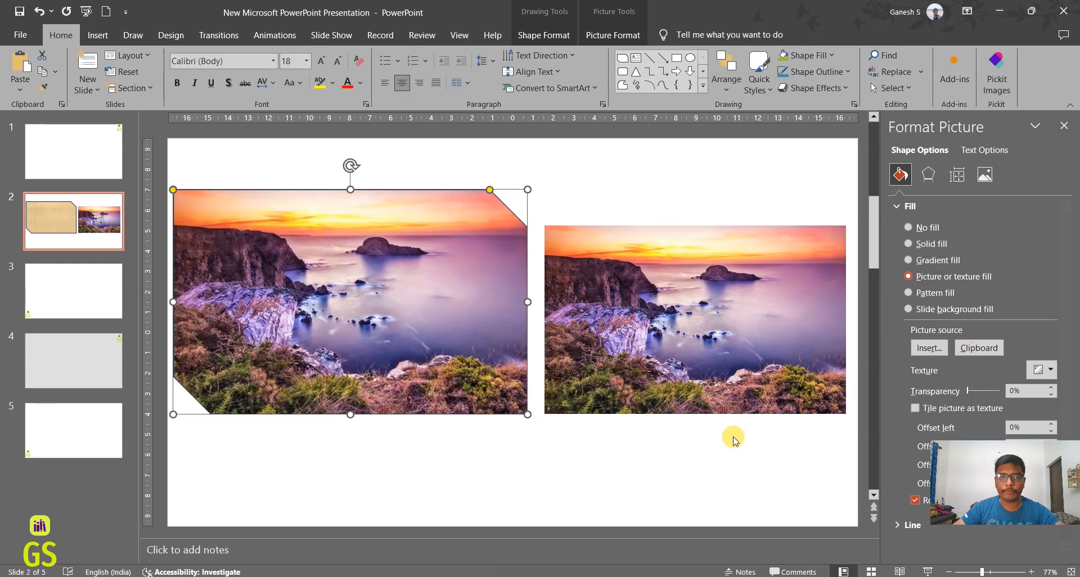